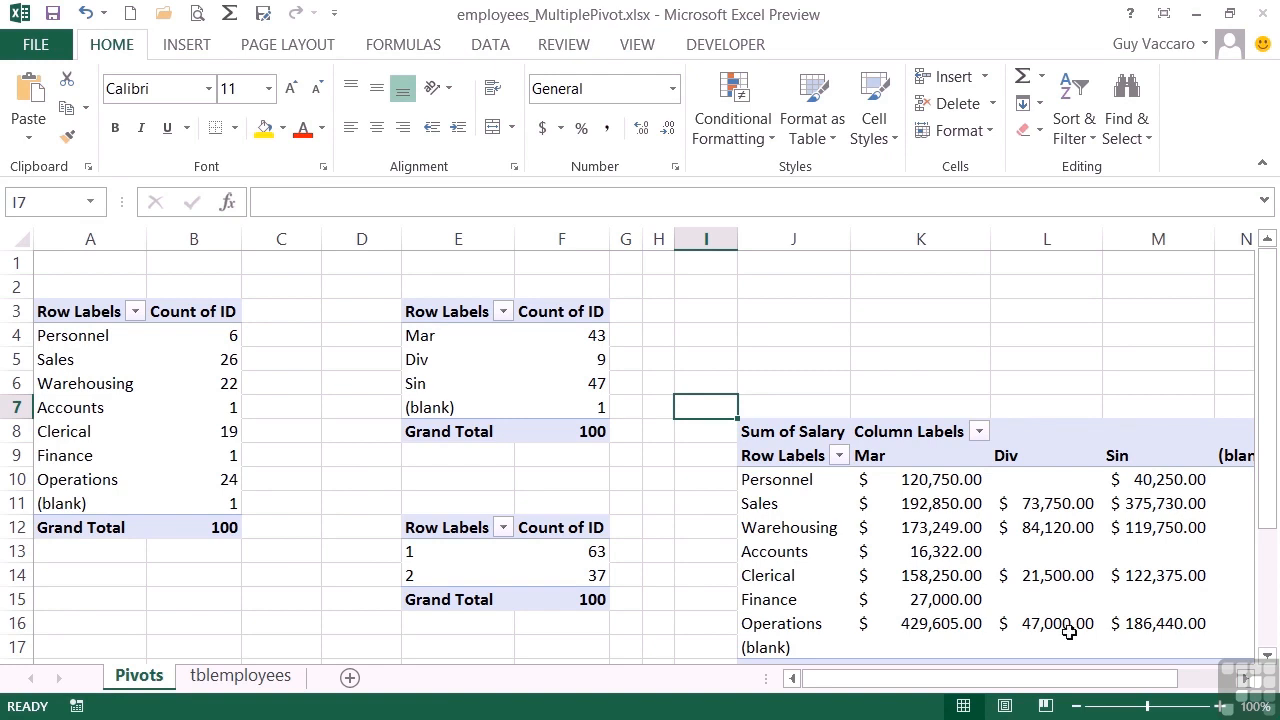
Set the Sum of Salary pivot table to show 0 in its empty cells.
drag(1109, 688, 1168, 685)
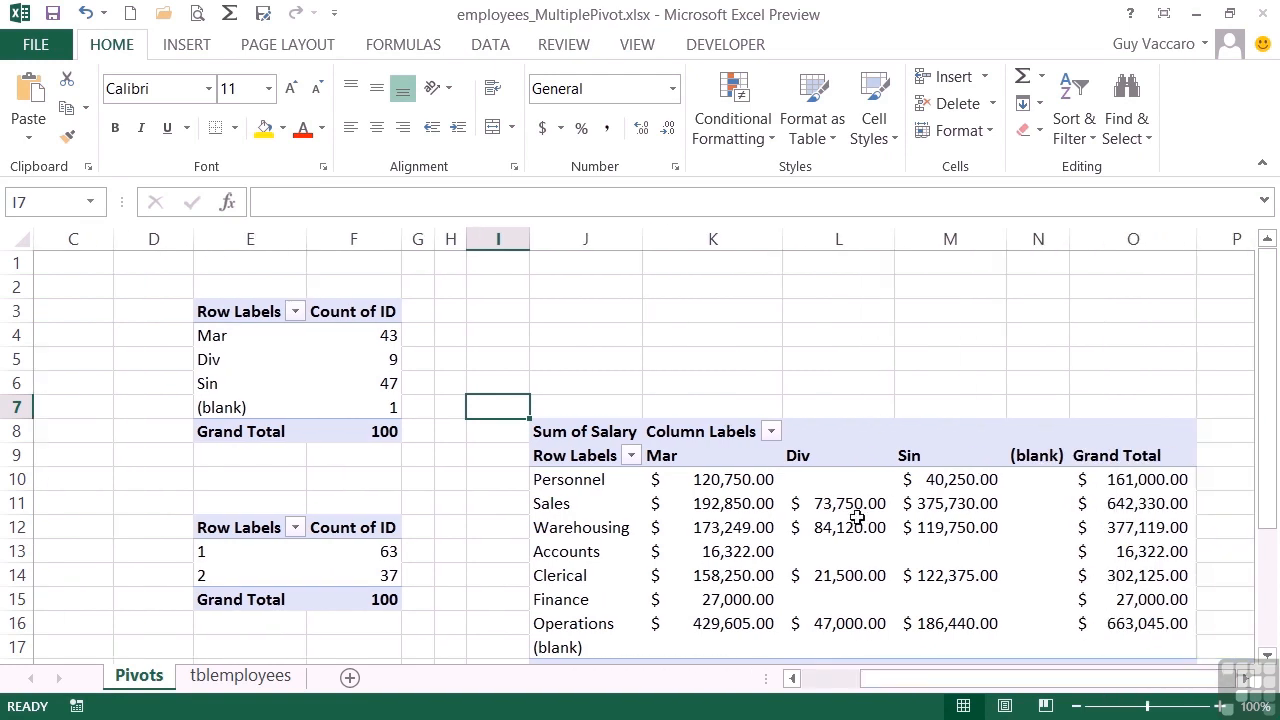
click(702, 508)
drag(886, 679, 934, 690)
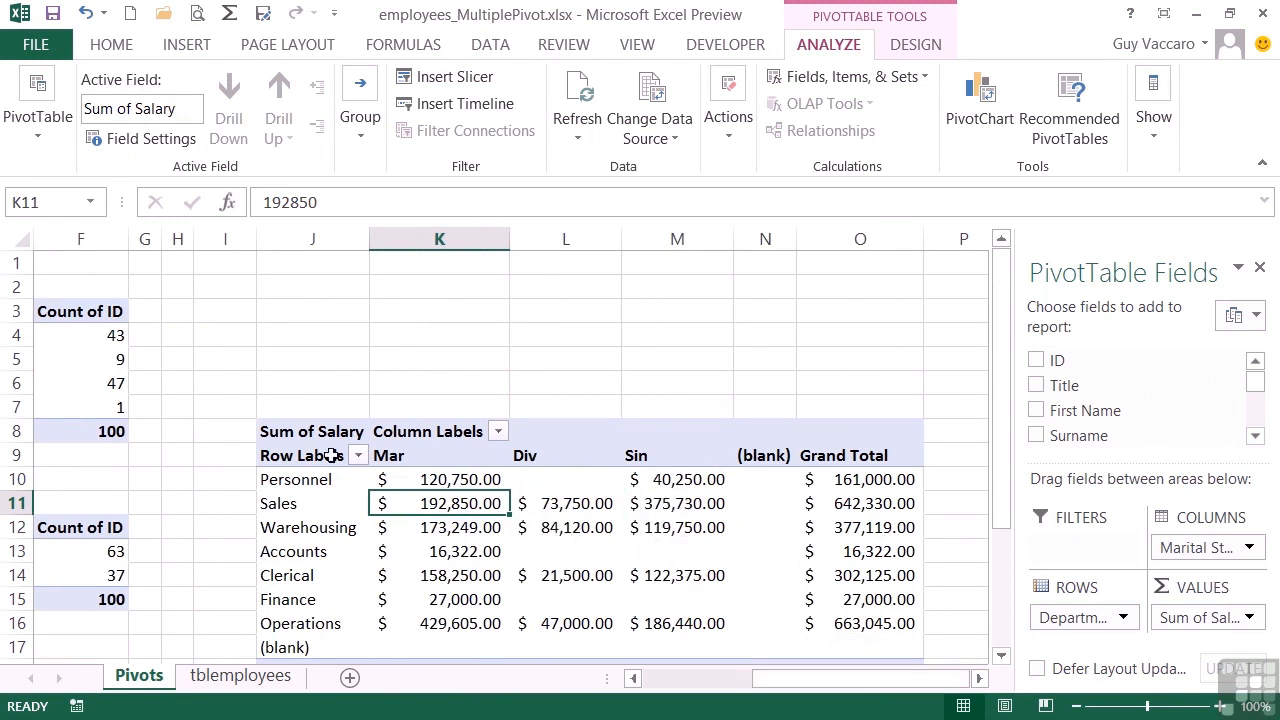
mouse_move(547, 477)
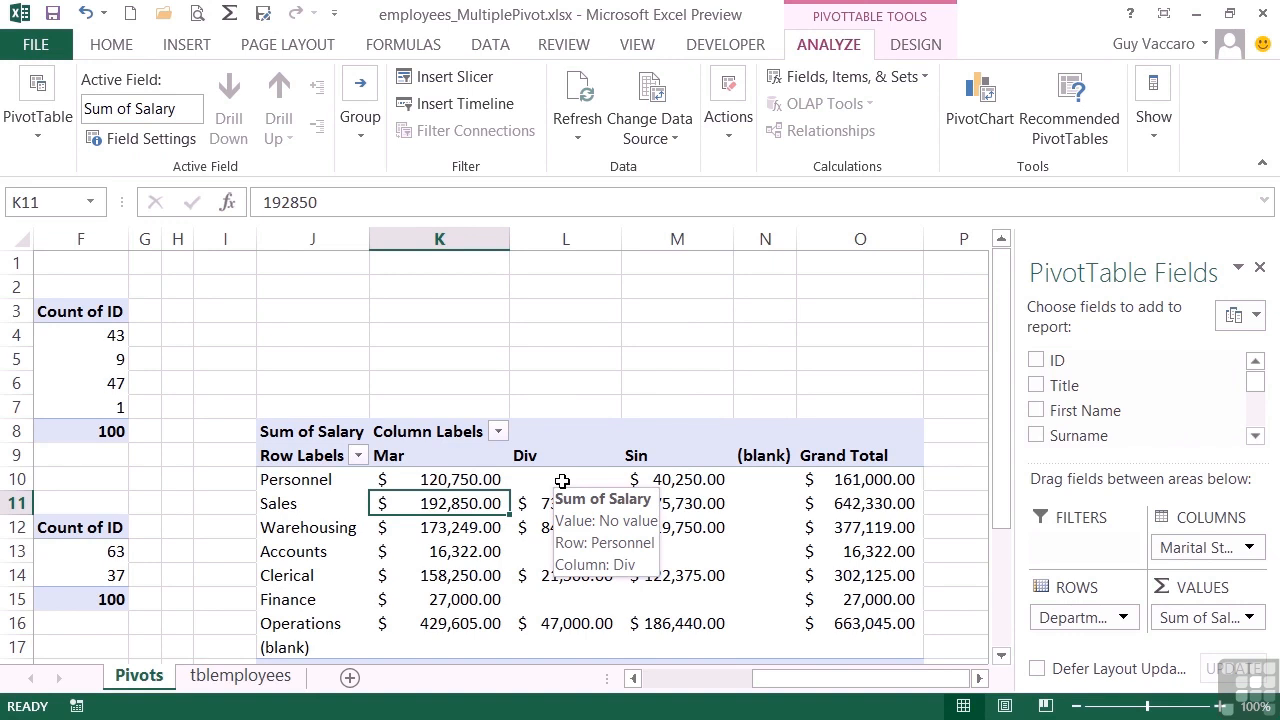
right_click(455, 505)
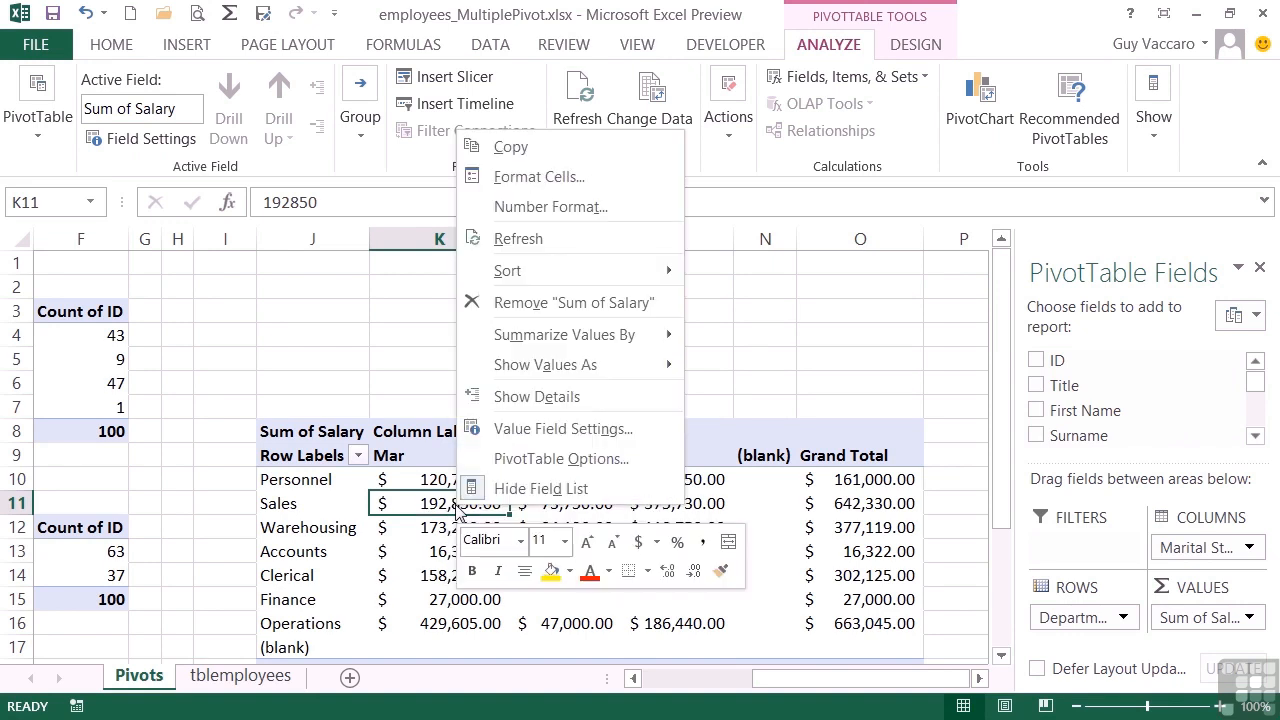
click(512, 466)
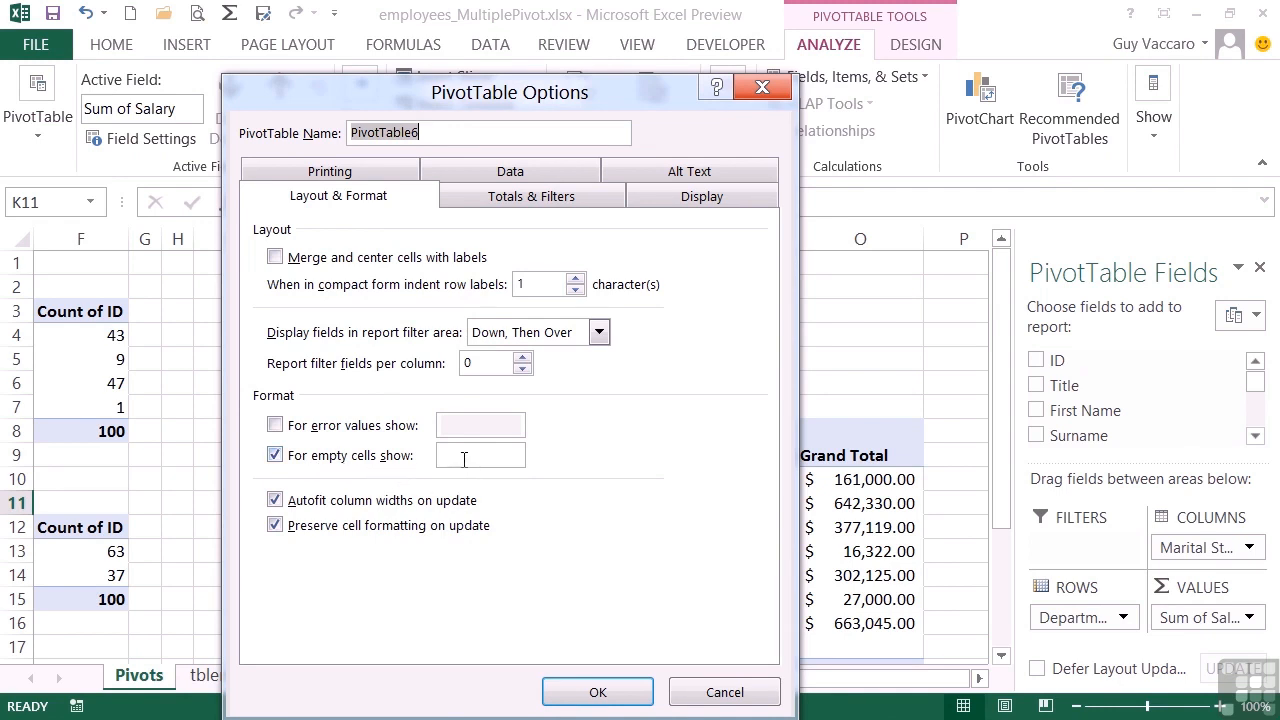
click(463, 457)
text(0)
click(608, 690)
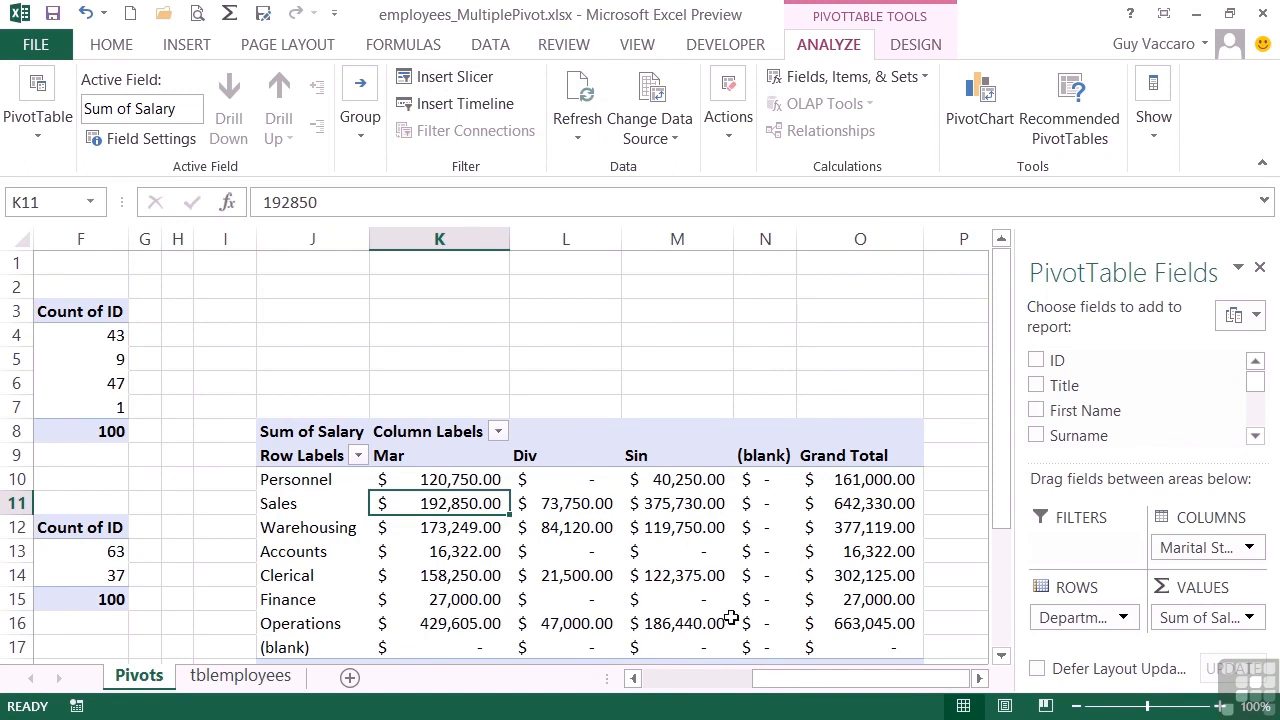
Change the number format of the Sum of Salary value field to Currency.
scroll(731, 619, down, 1)
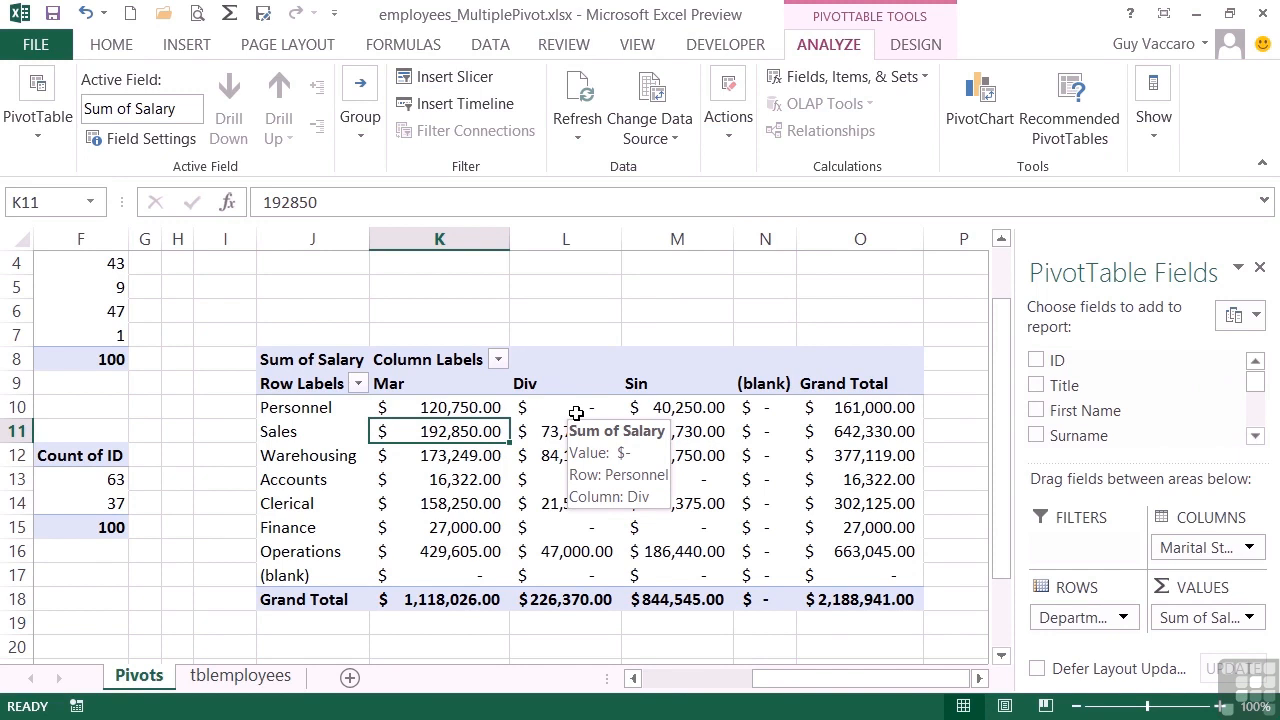
click(1205, 618)
click(1165, 590)
click(285, 498)
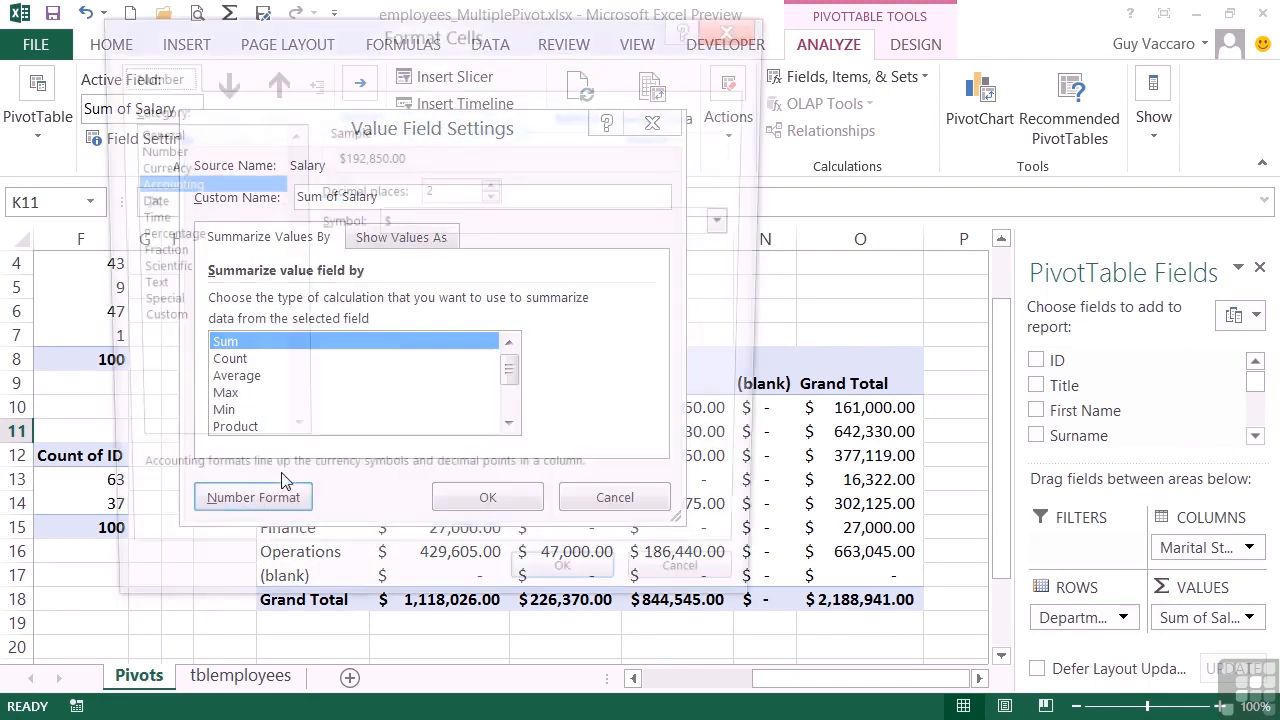
click(182, 167)
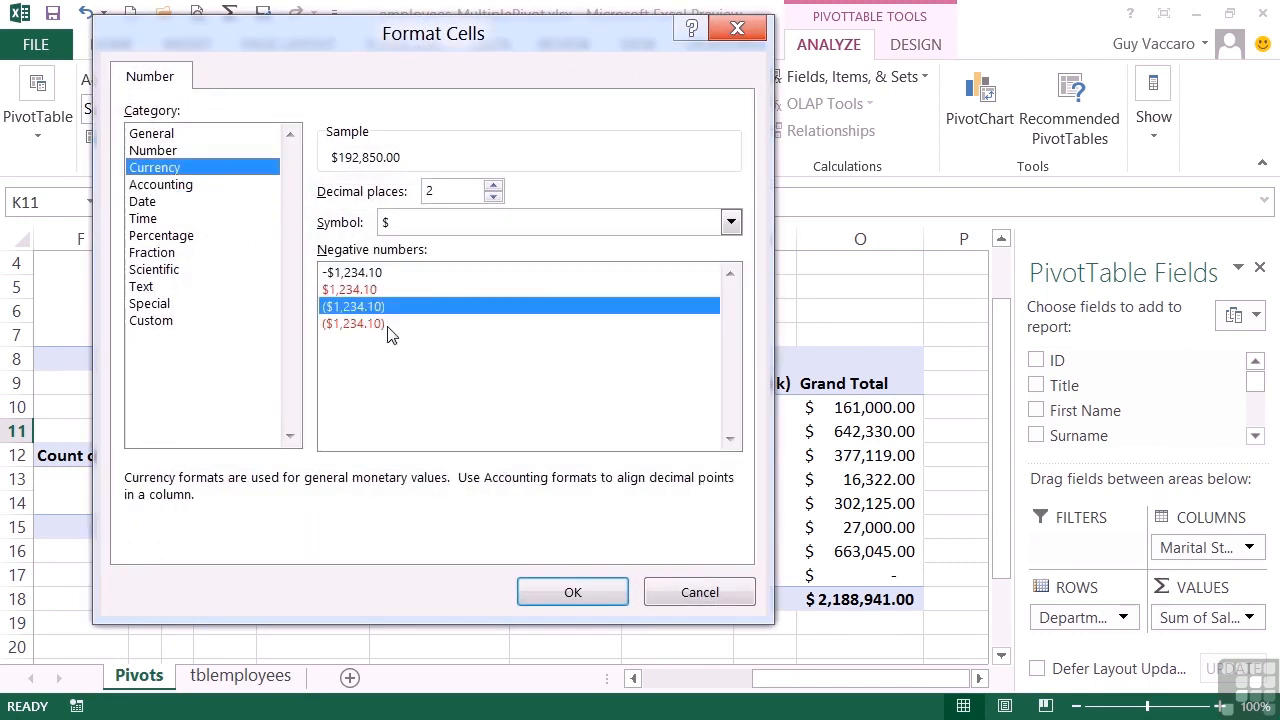
click(590, 594)
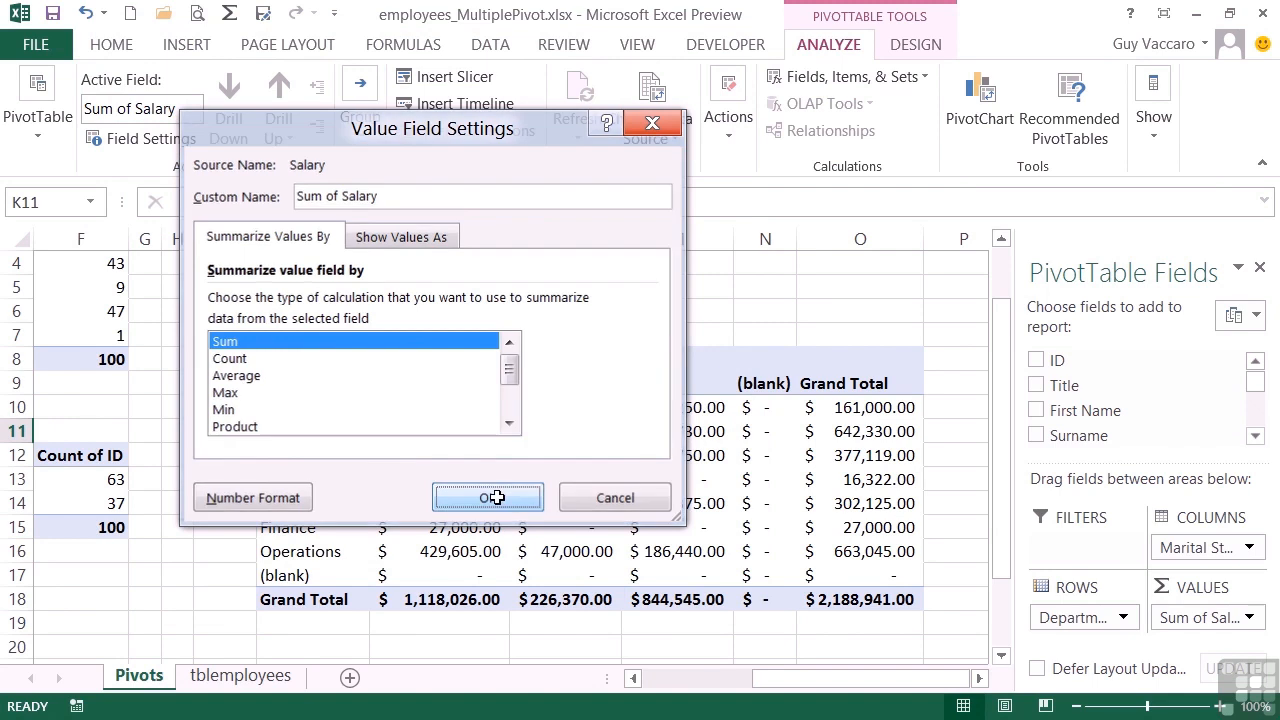
click(490, 495)
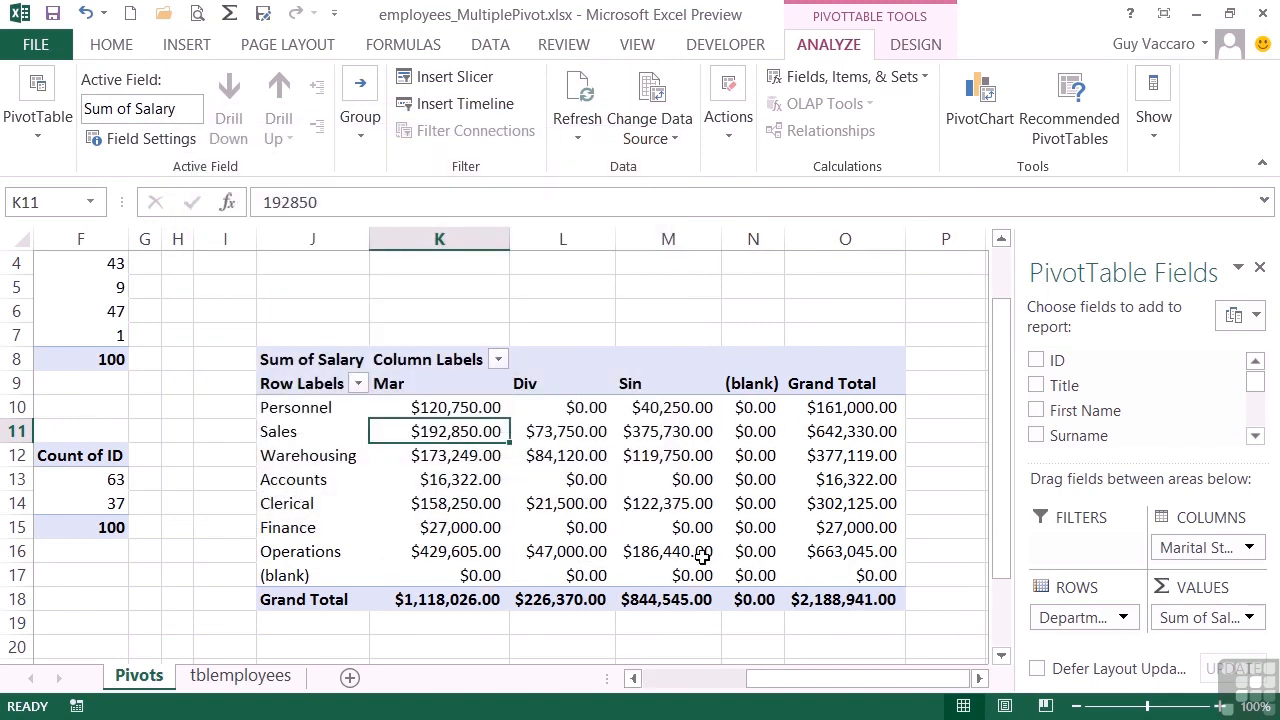
mouse_move(703, 556)
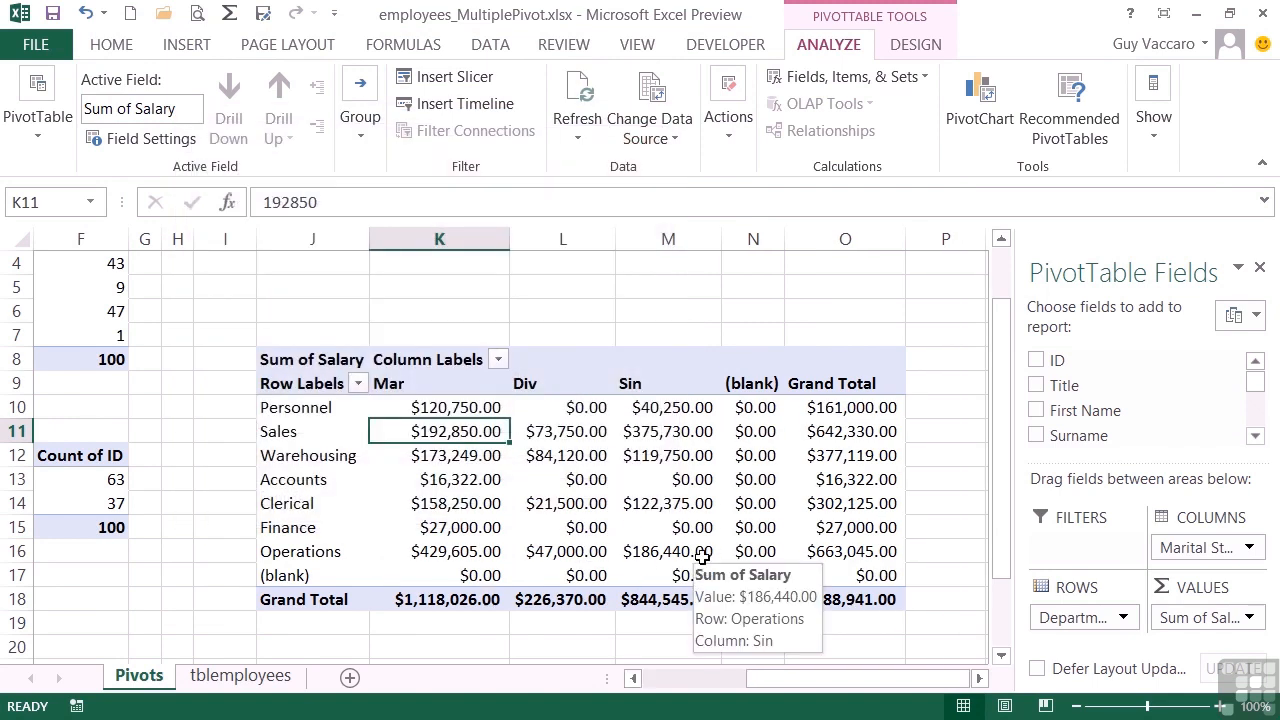
Group Personnel, Sales and Warehousing in the pivot table starting at A3, and collapse and re-expand the new group.
drag(790, 688, 675, 692)
scroll(675, 690, up, 1)
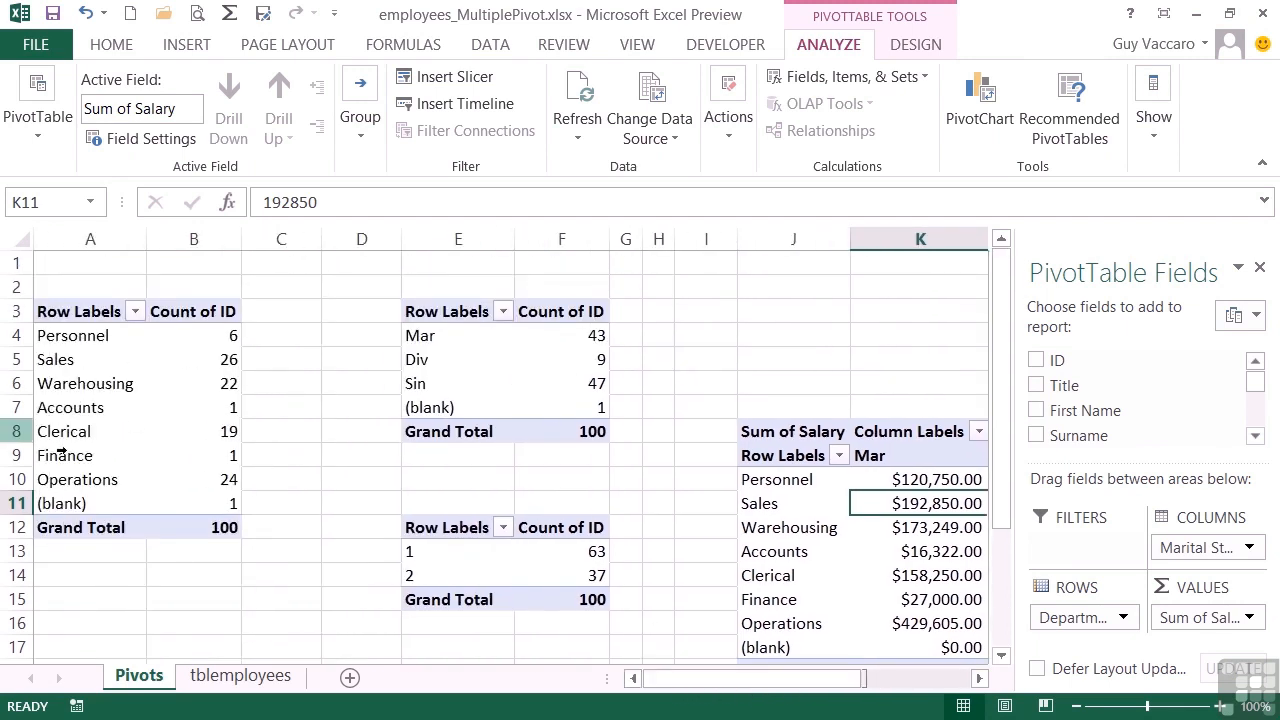
click(99, 337)
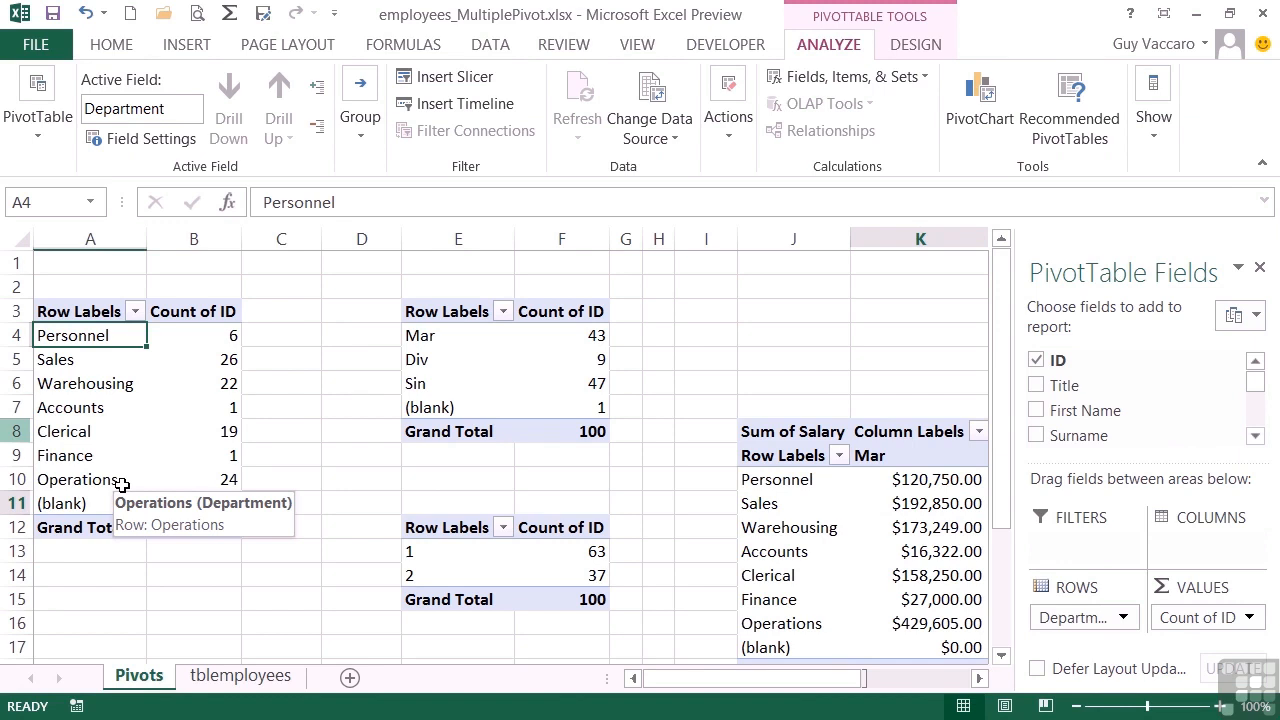
drag(93, 335, 88, 374)
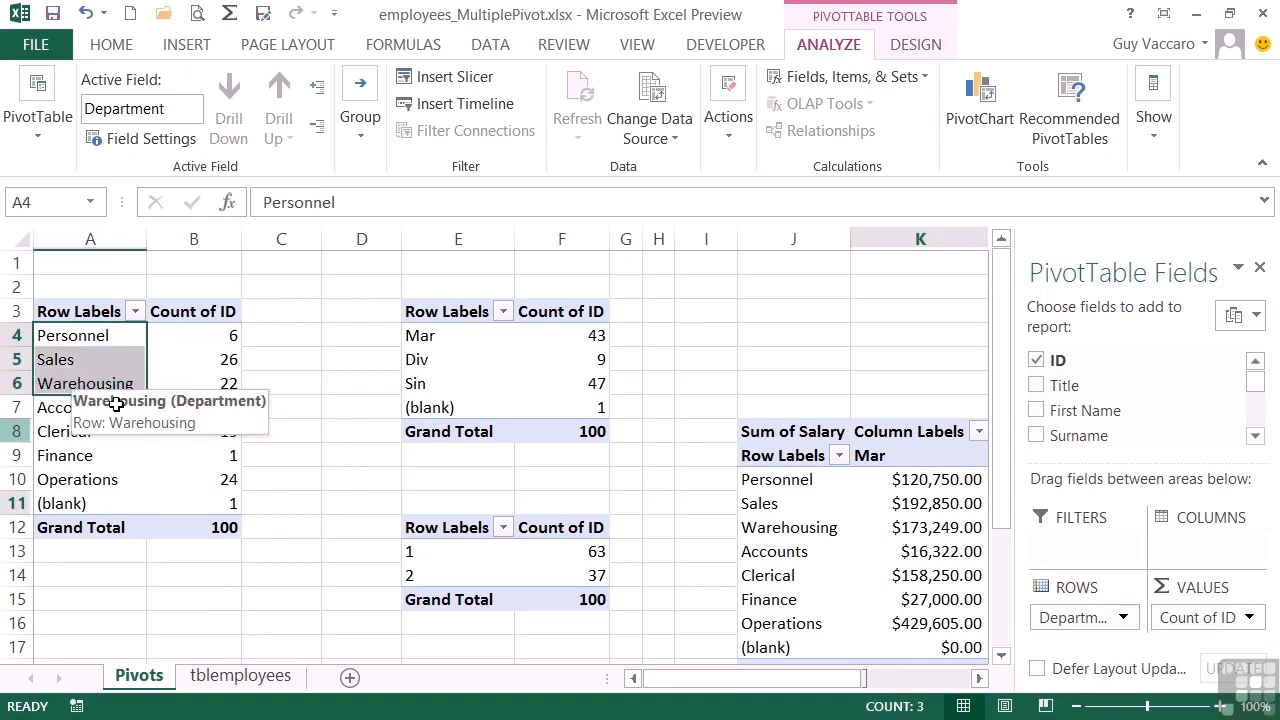
click(364, 138)
click(393, 191)
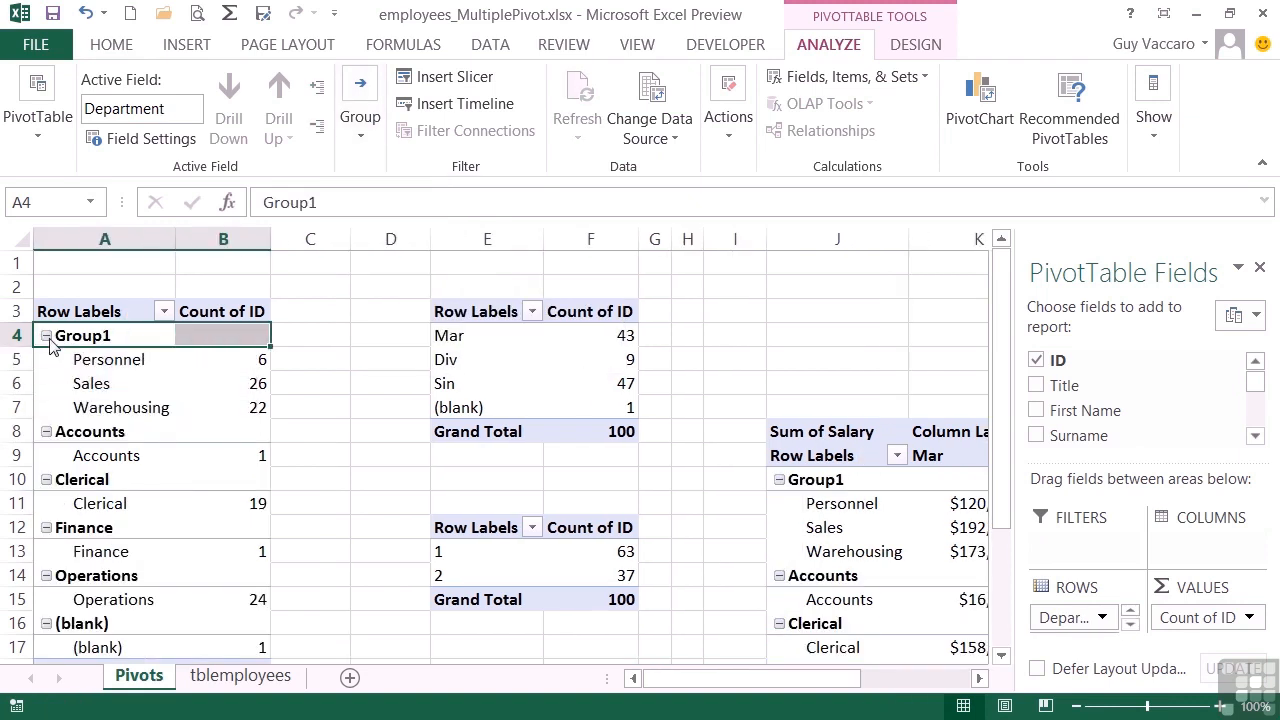
click(47, 337)
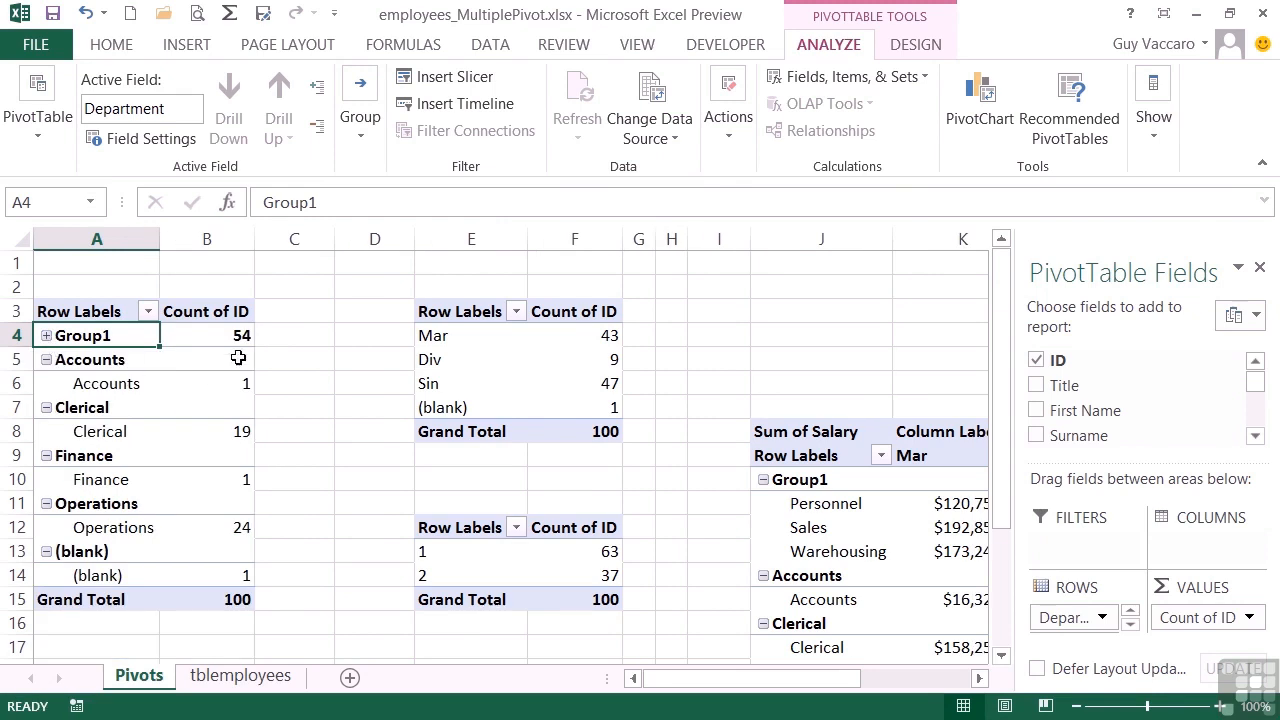
click(47, 336)
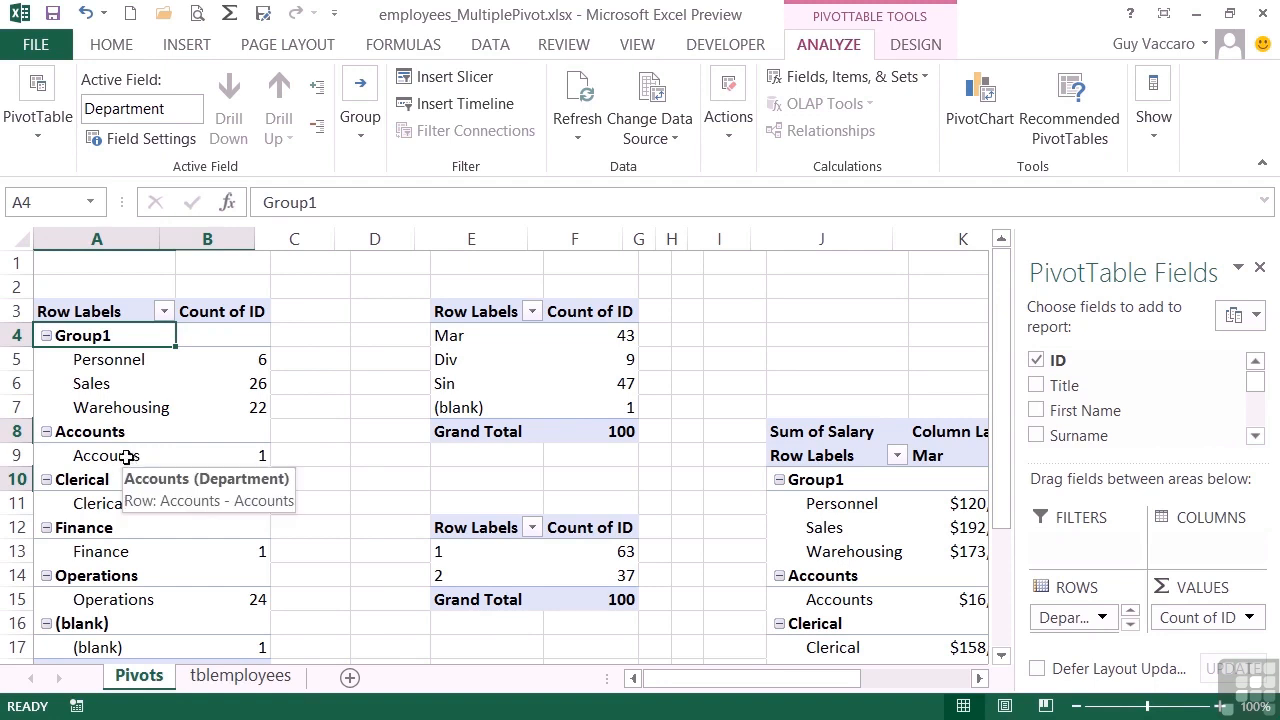
Group the Accounts, Clerical and Finance departments in the same department count pivot table.
click(125, 456)
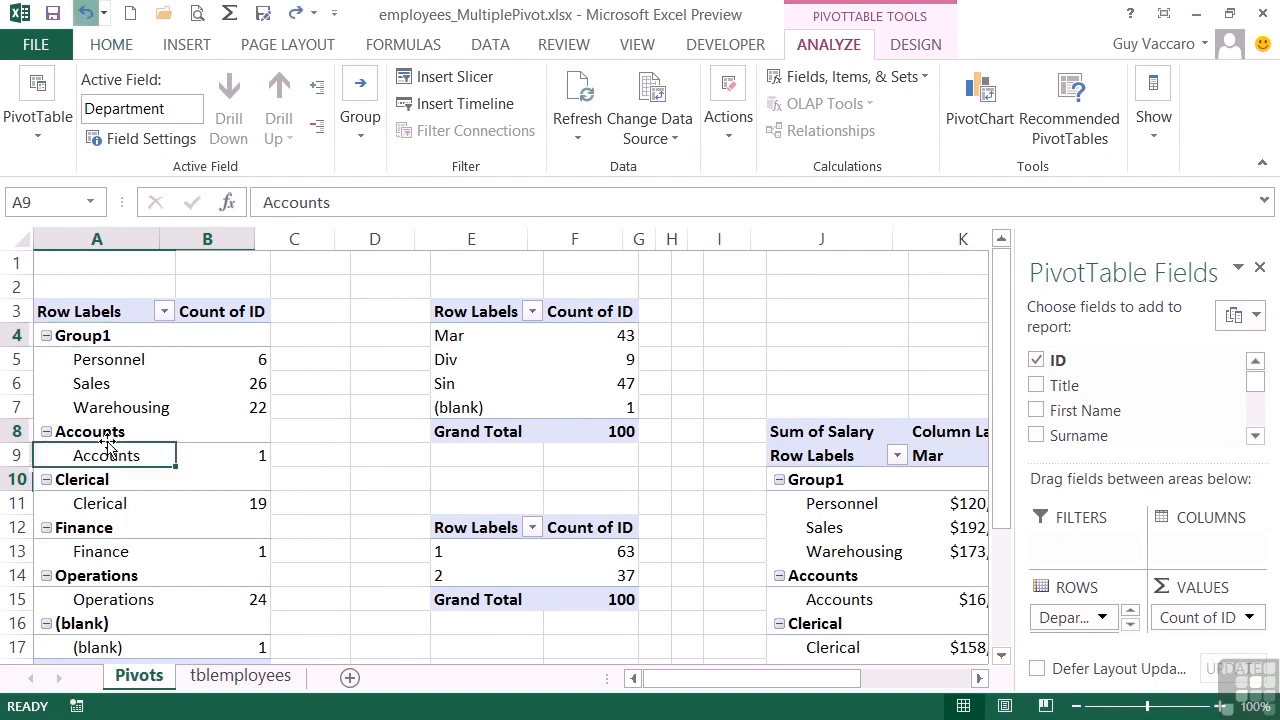
ctrl+click(103, 507)
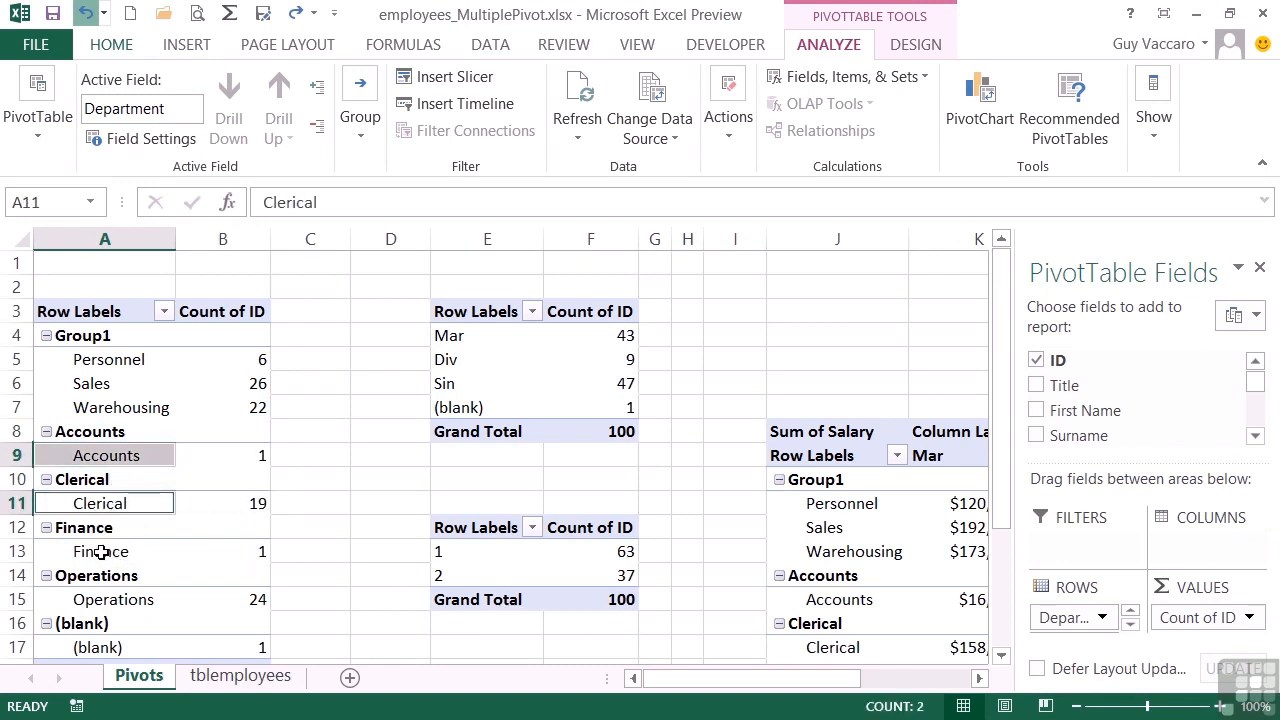
ctrl+click(101, 551)
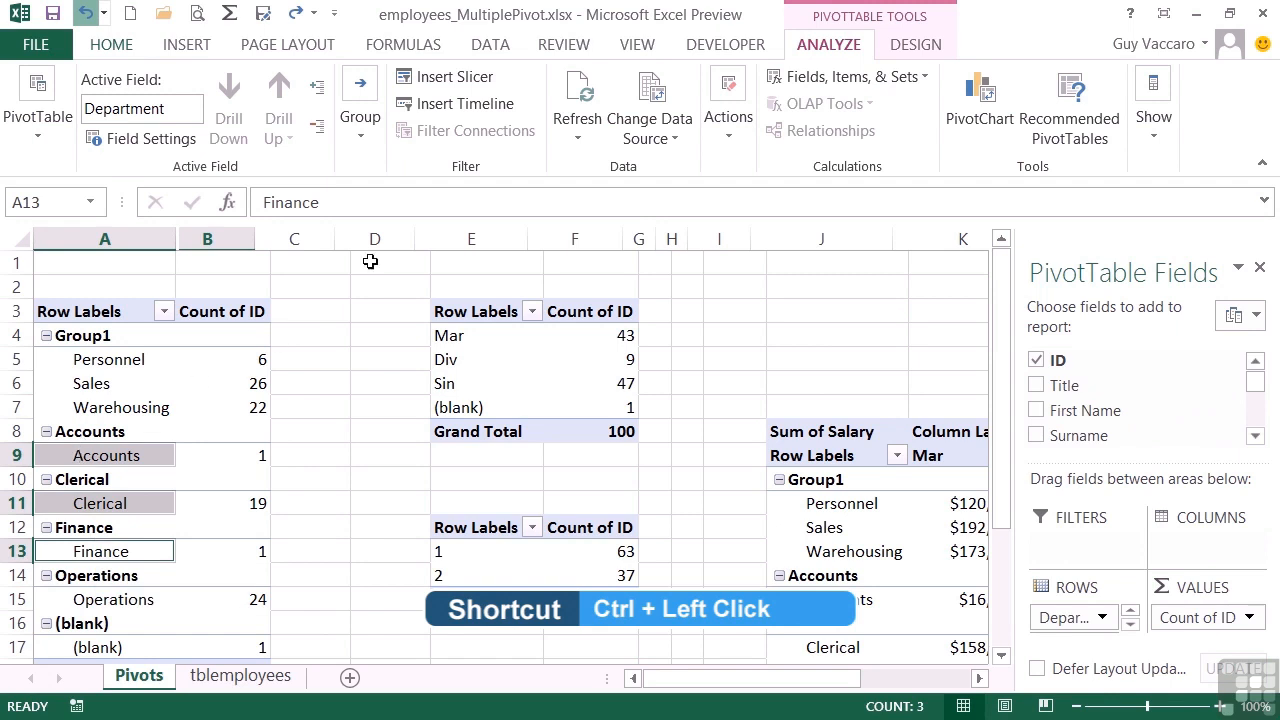
click(360, 140)
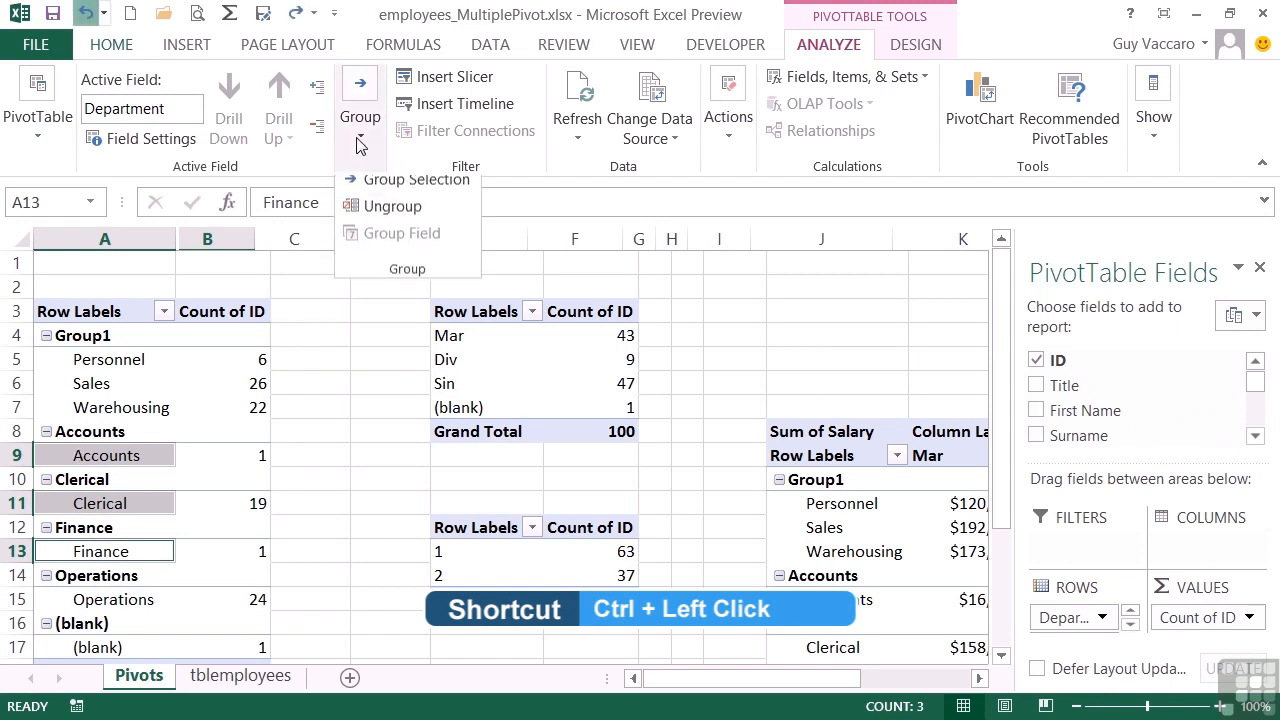
click(385, 190)
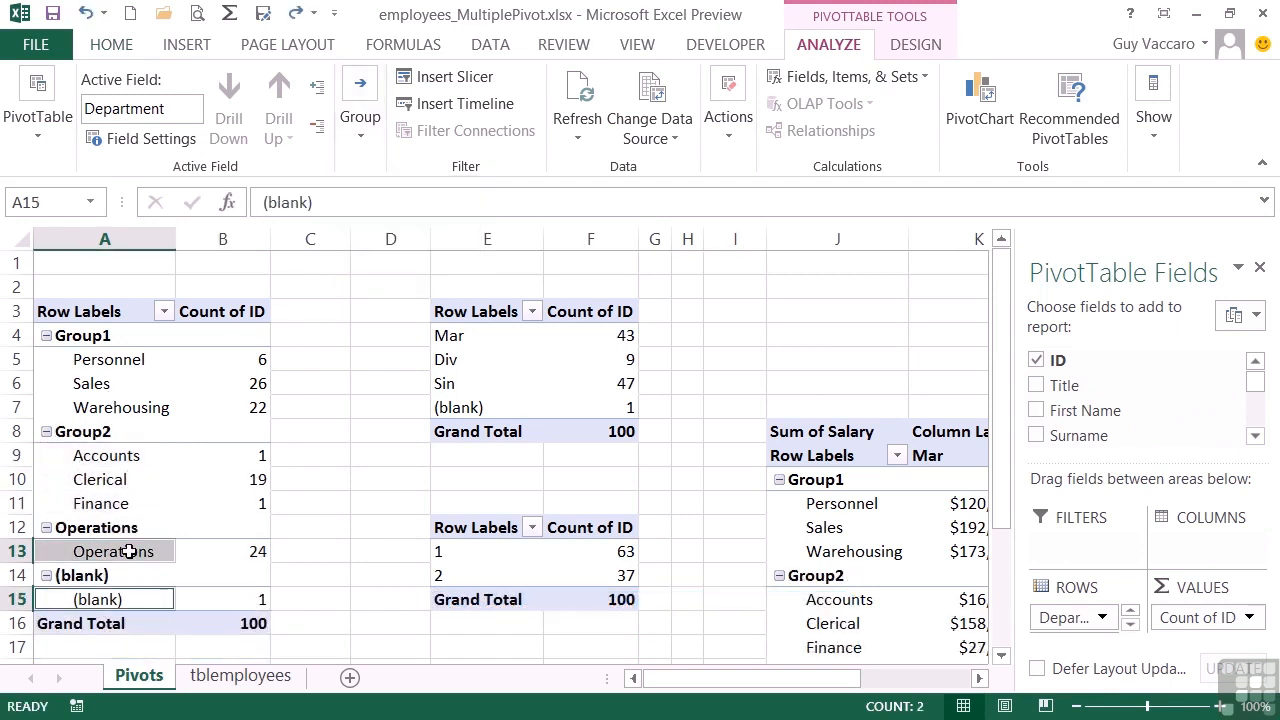
Group the remaining Operations and (blank) row items in the department count pivot table.
ctrl+click(122, 598)
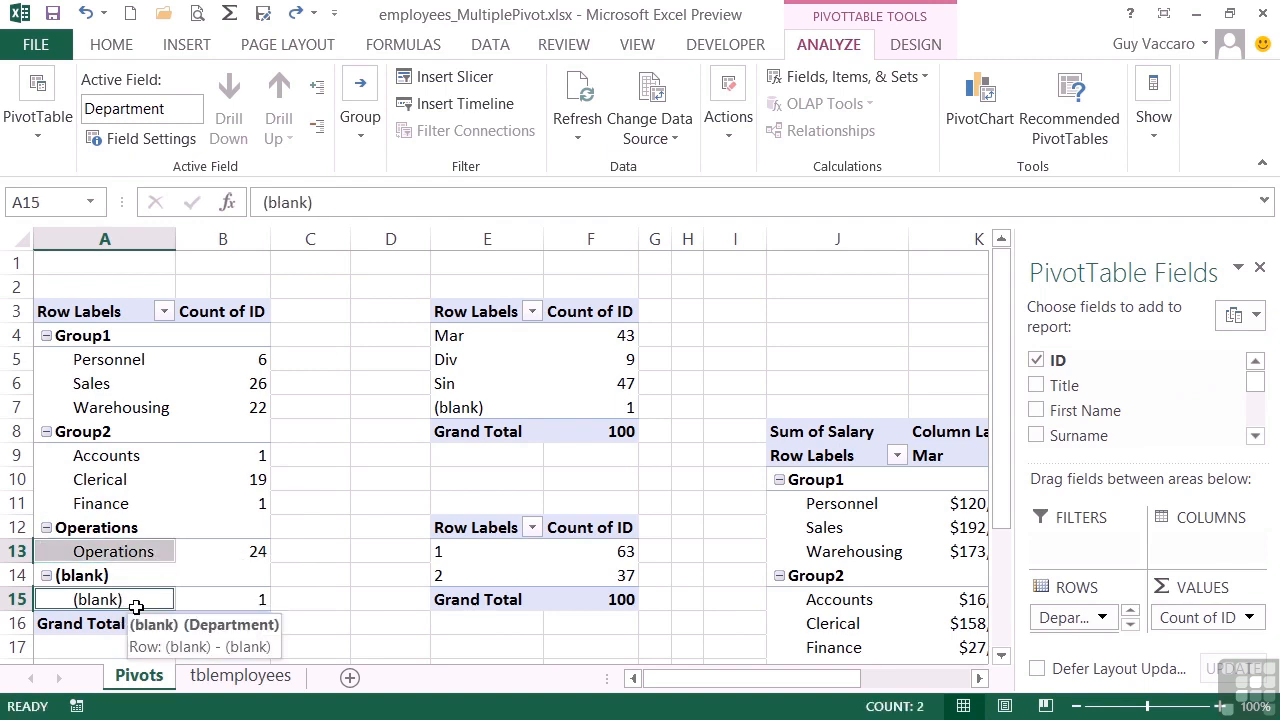
click(360, 125)
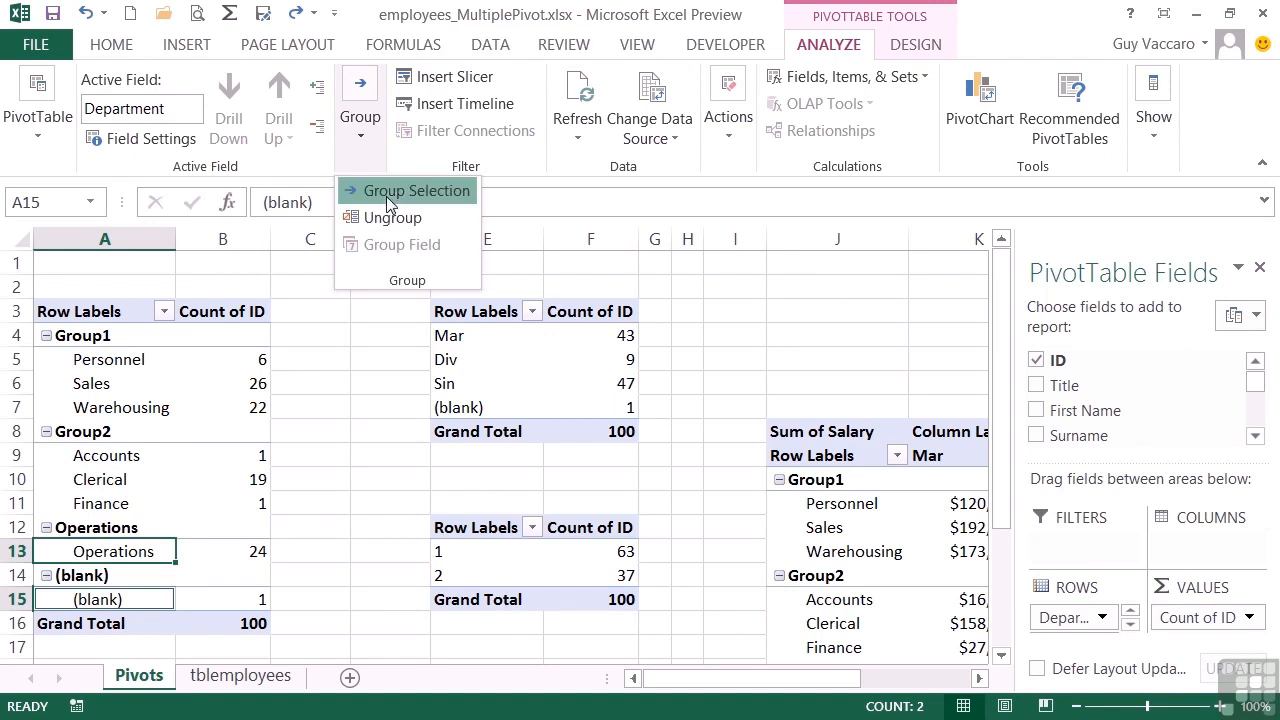
click(390, 195)
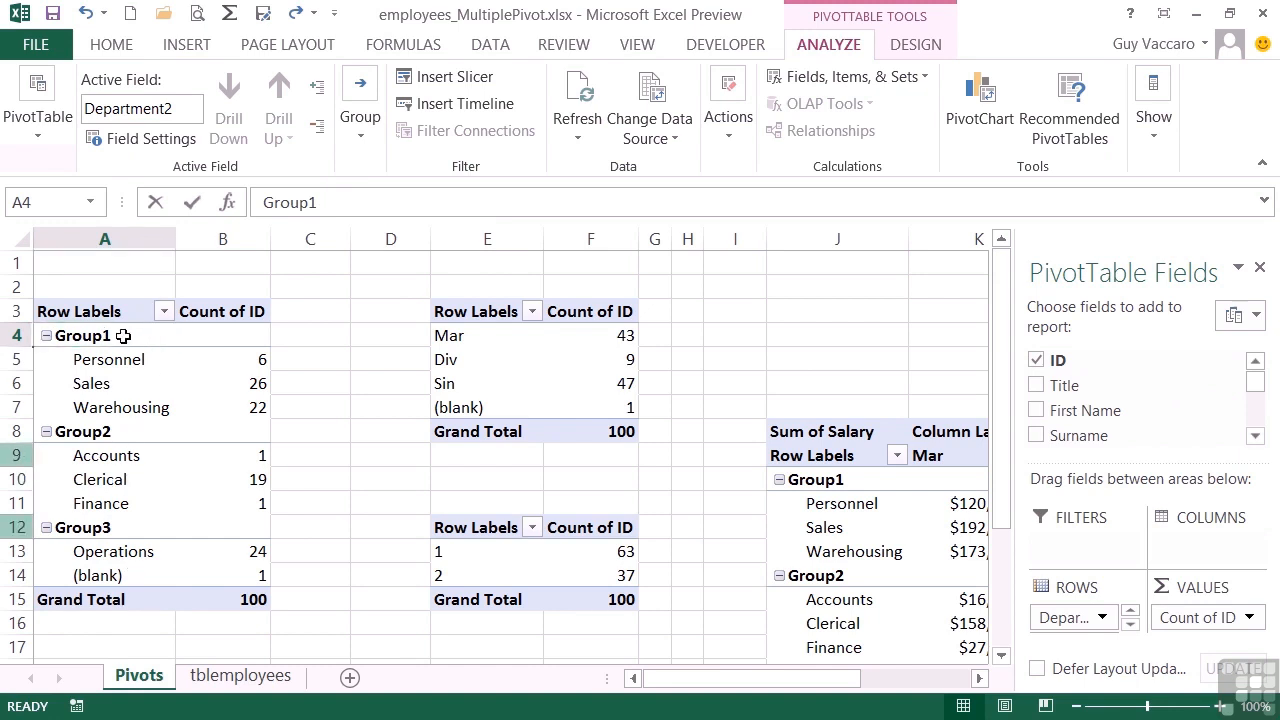
Rename the group containing Personnel, Sales and Warehousing as Office.
click(324, 202)
drag(324, 202, 264, 204)
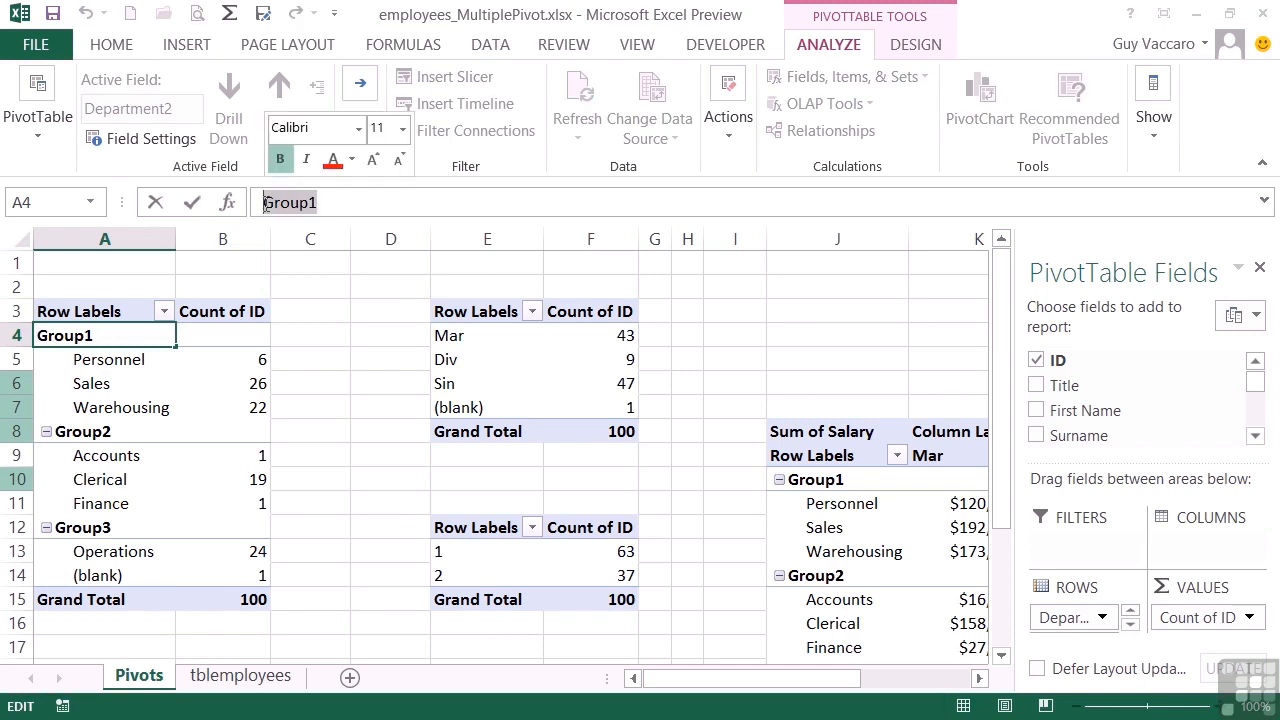
text(Office)
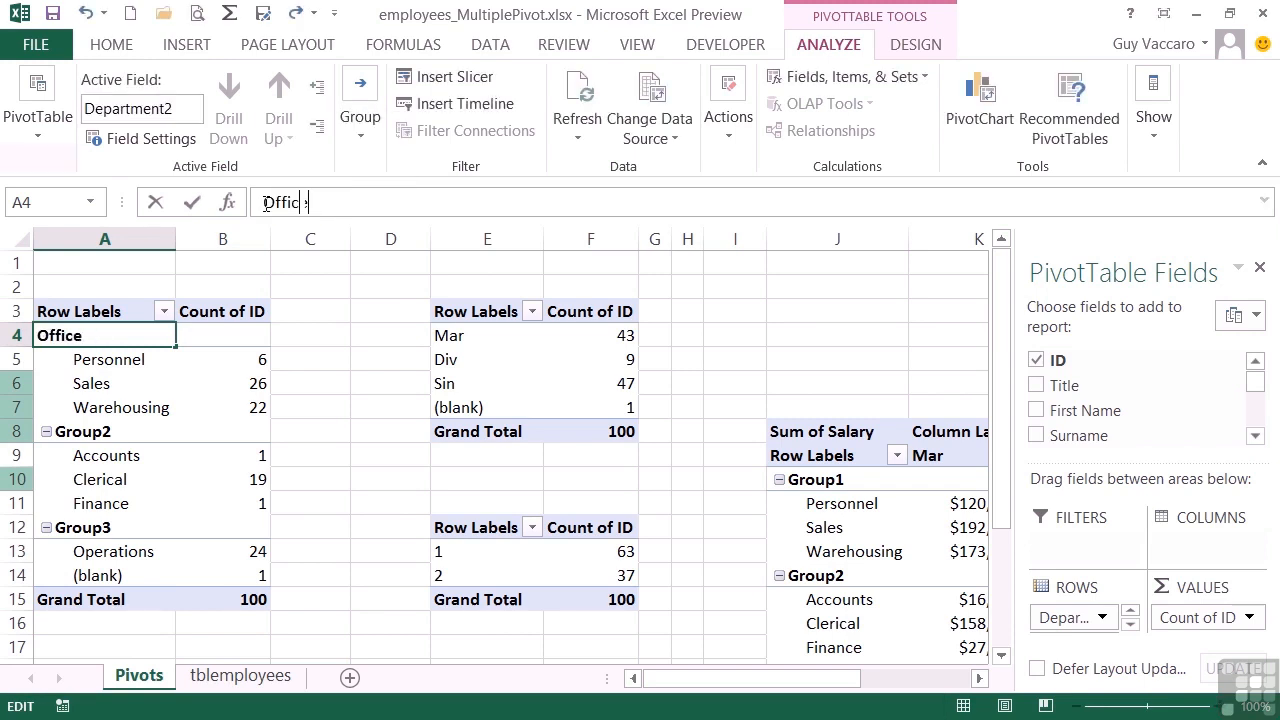
key(Return)
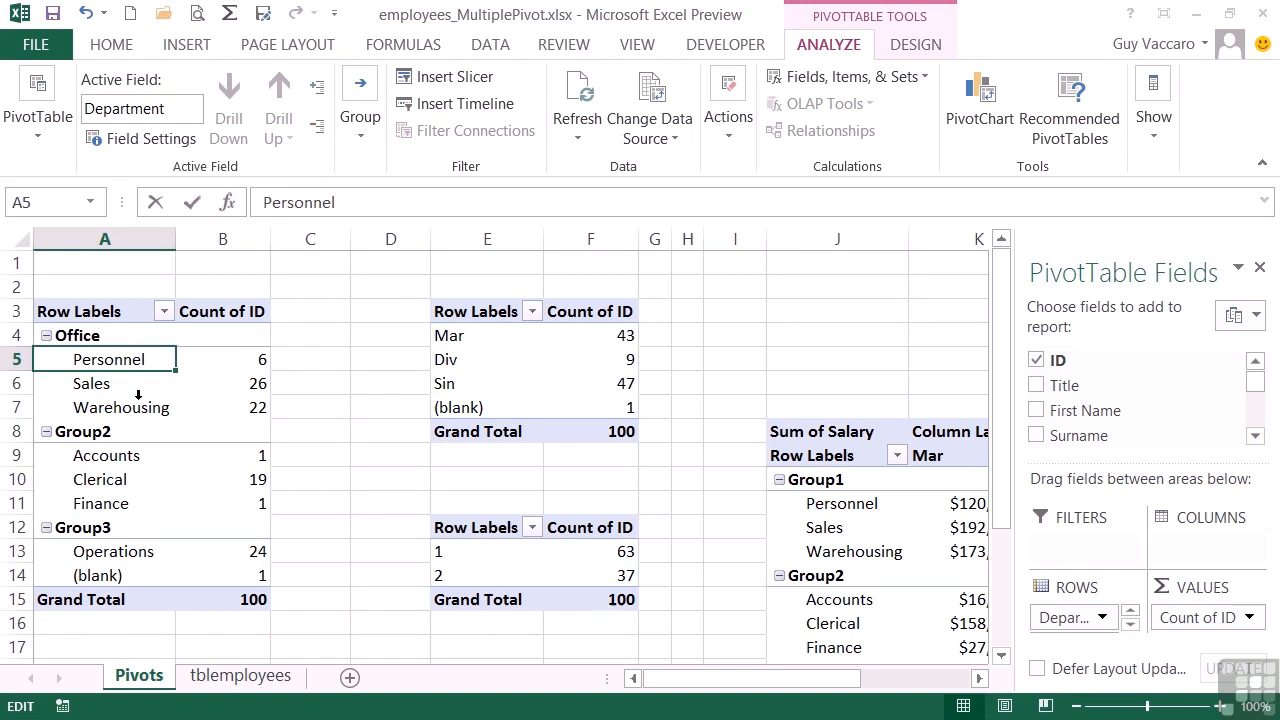
Rename the group containing Accounts, Clerical and Finance as Workers.
click(107, 433)
drag(330, 201, 251, 197)
text(Workers)
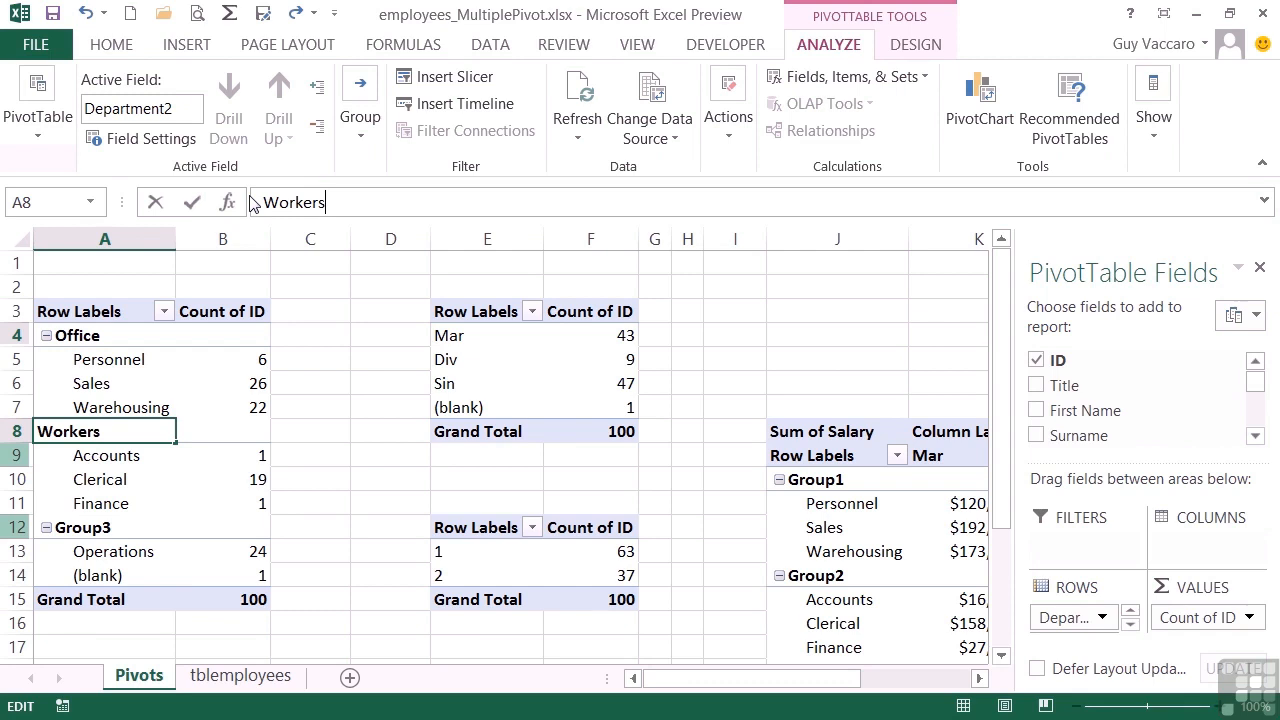
key(Return)
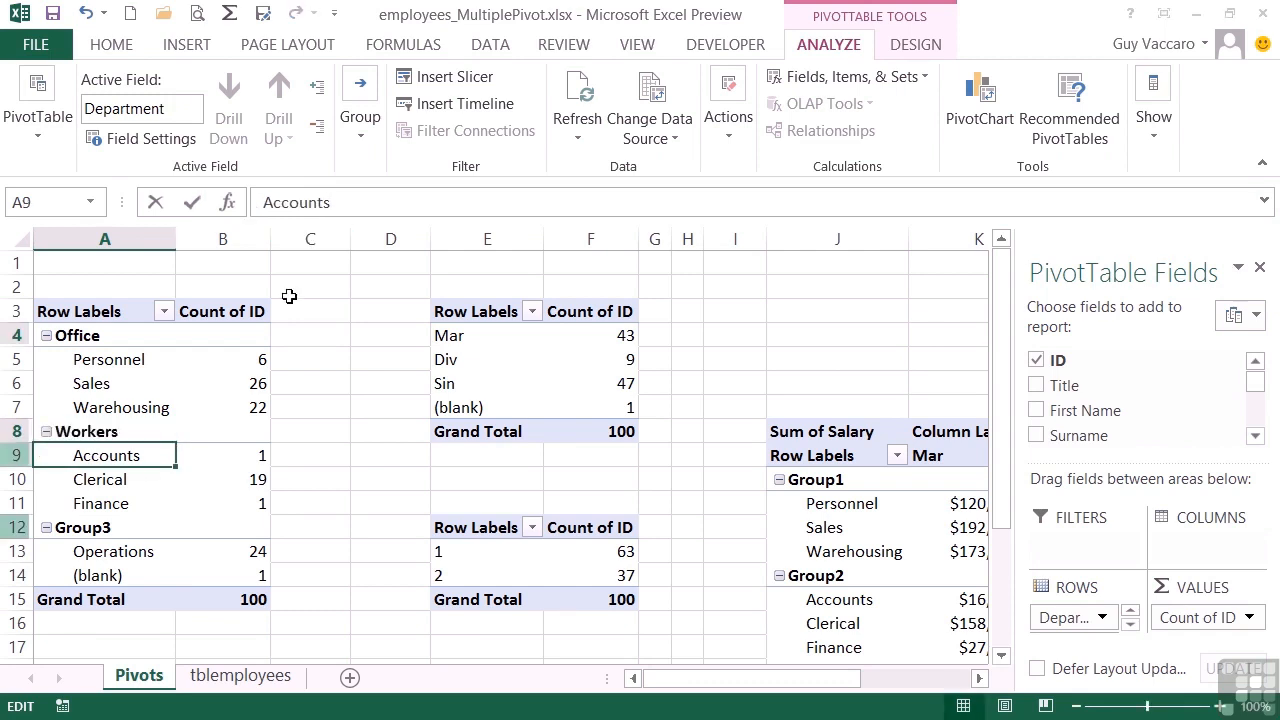
Rename the group containing Operations and (blank) as Others.
click(102, 528)
drag(323, 203, 263, 202)
text(Others)
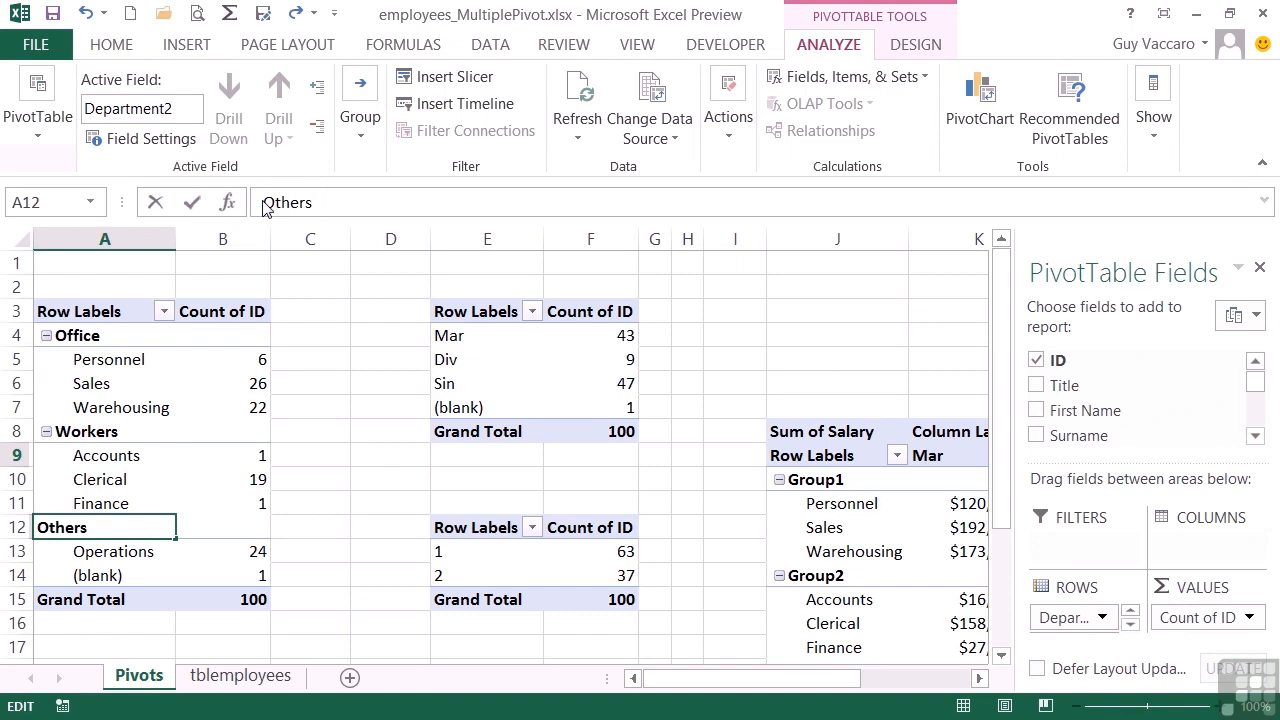
key(Return)
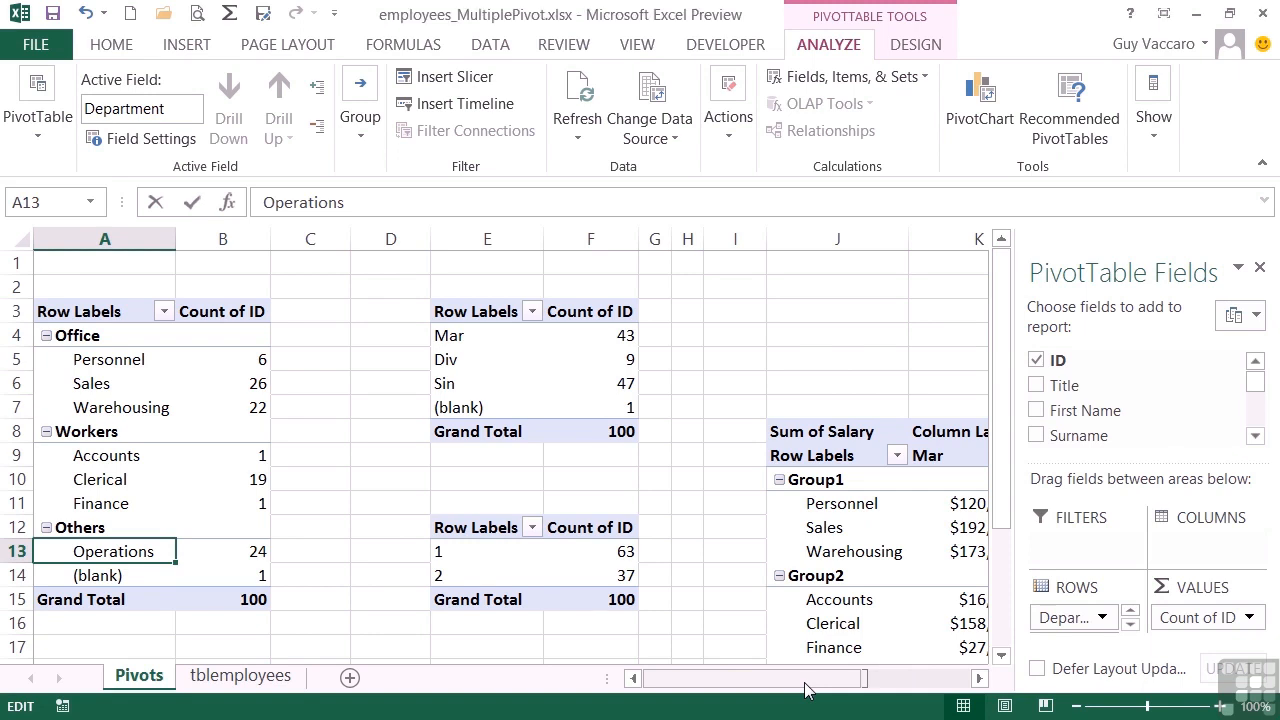
Create a pivot table on a new worksheet from the tblemployees data range $A$1:$T$101.
click(240, 678)
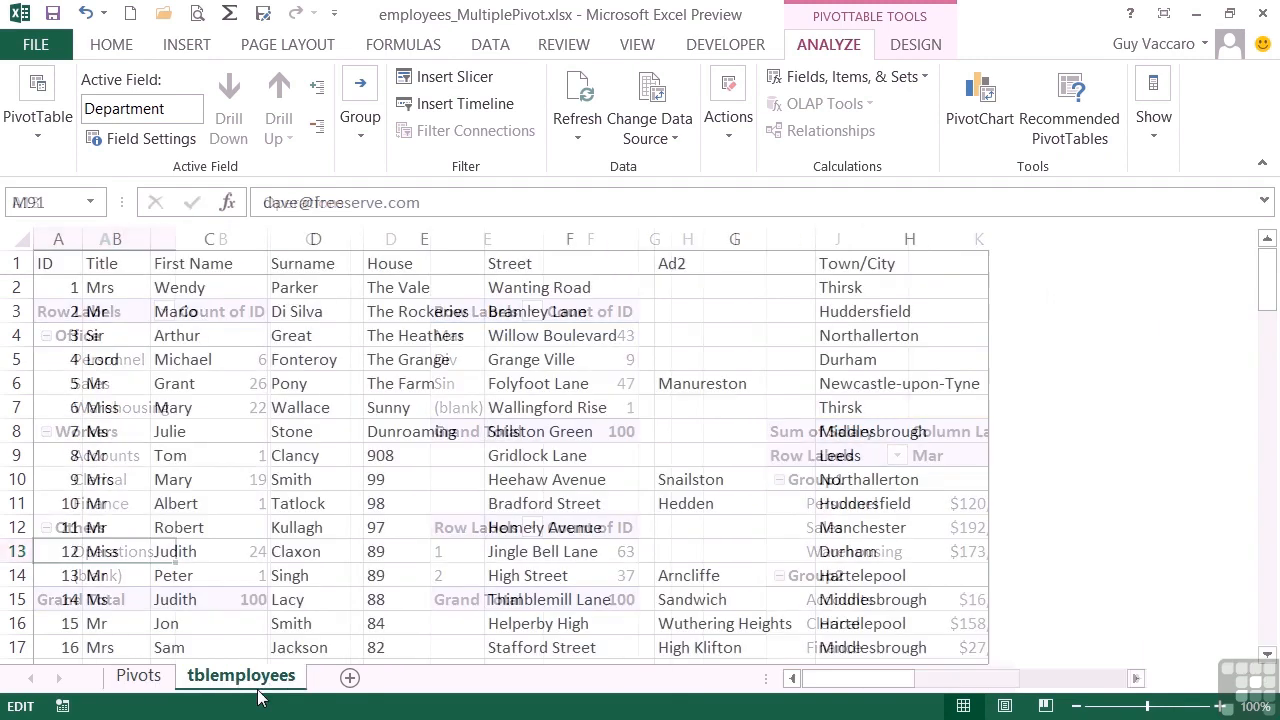
click(424, 358)
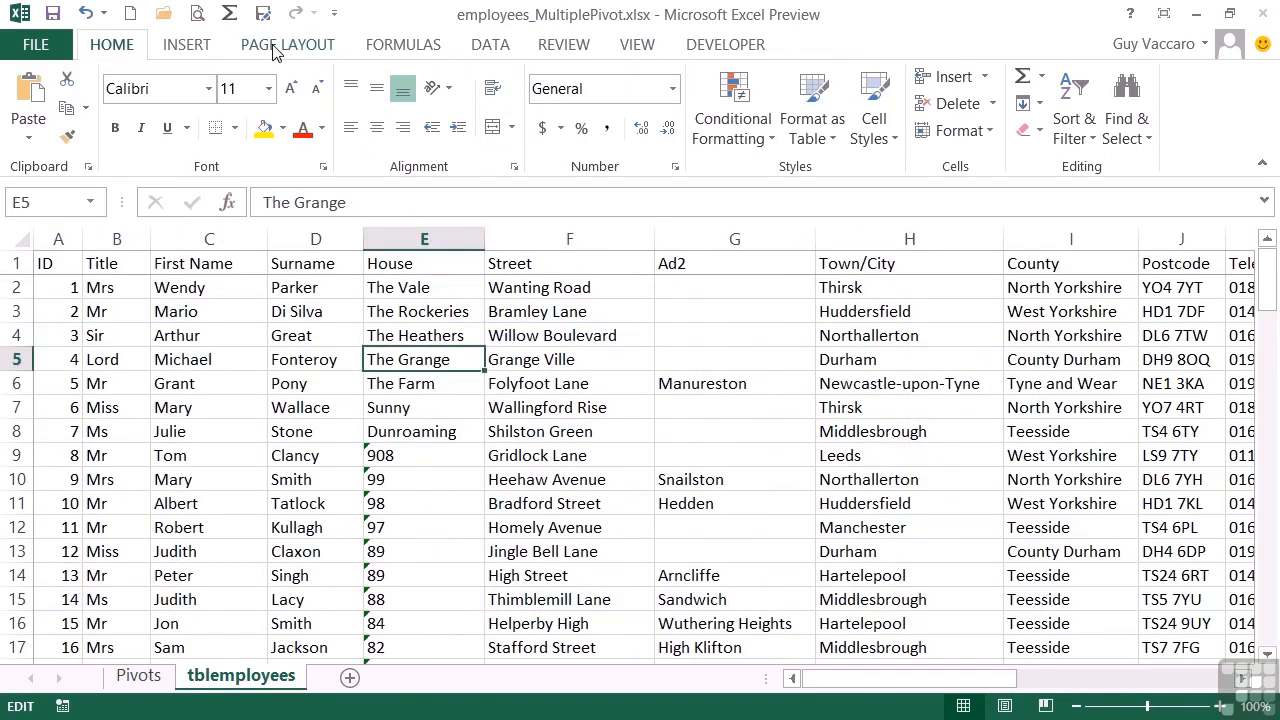
click(186, 44)
click(38, 92)
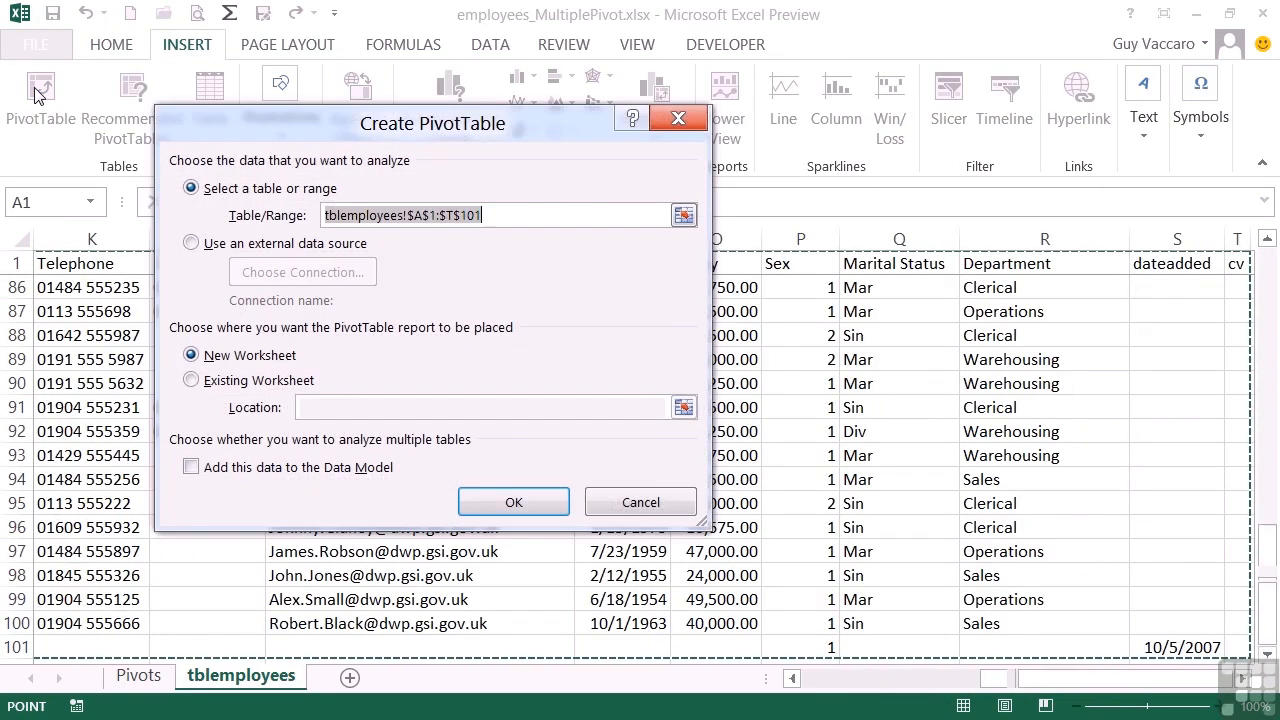
click(511, 502)
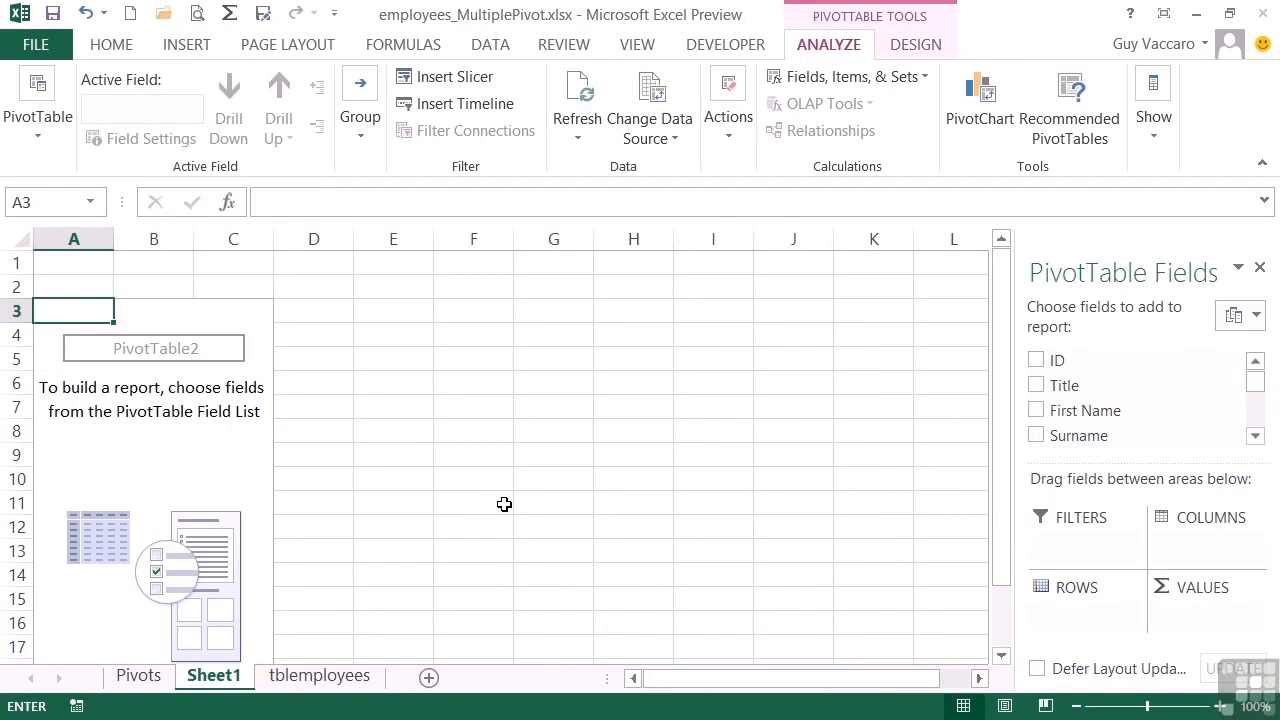
Try Town/City as the row field of the new pivot table, and remove it again.
click(1256, 437)
click(1256, 437)
click(1256, 437)
click(1256, 437)
click(1256, 437)
click(1256, 437)
drag(1134, 398, 1084, 612)
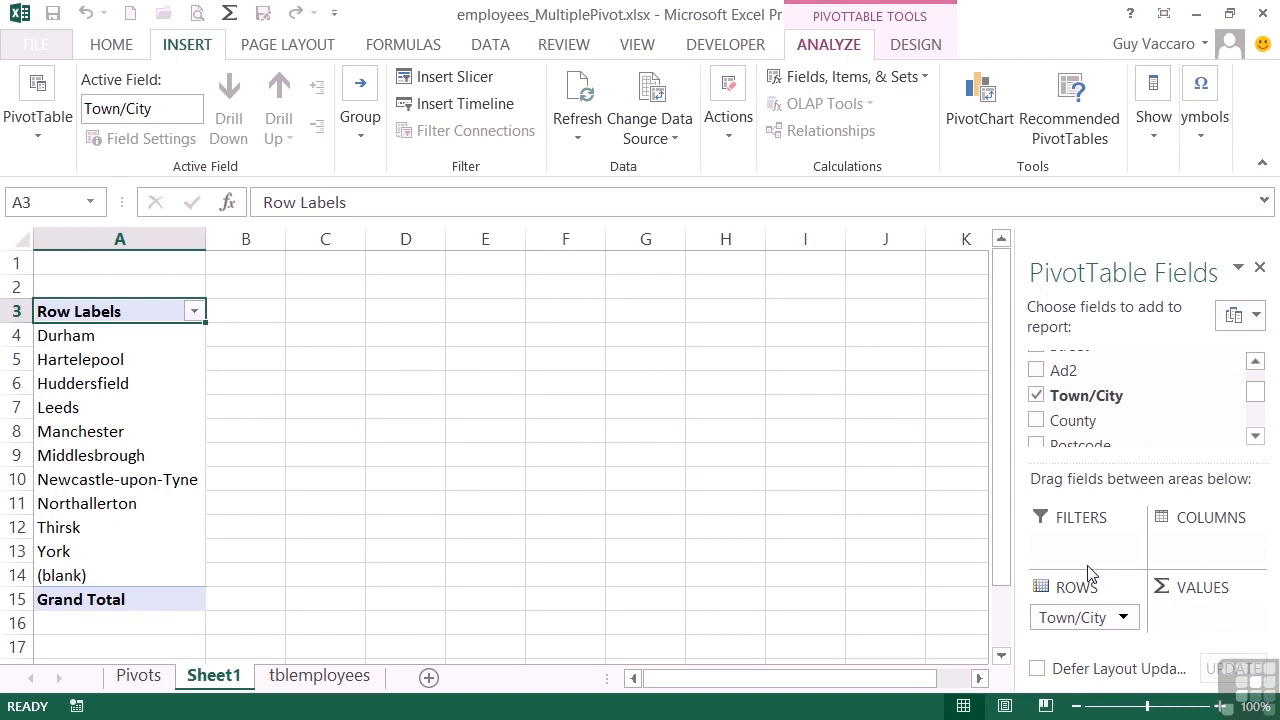
drag(1088, 618, 1131, 398)
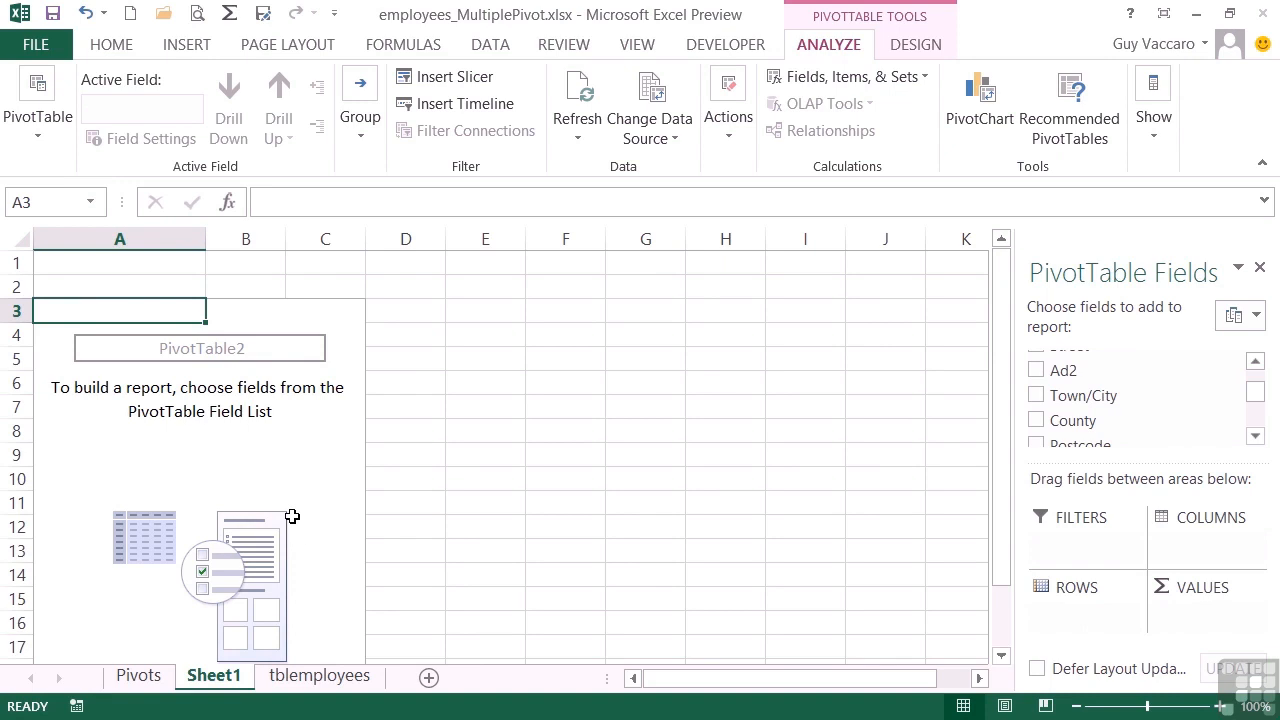
Enable the classic PivotTable layout for the empty pivot table so fields can be placed directly in the grid.
click(44, 143)
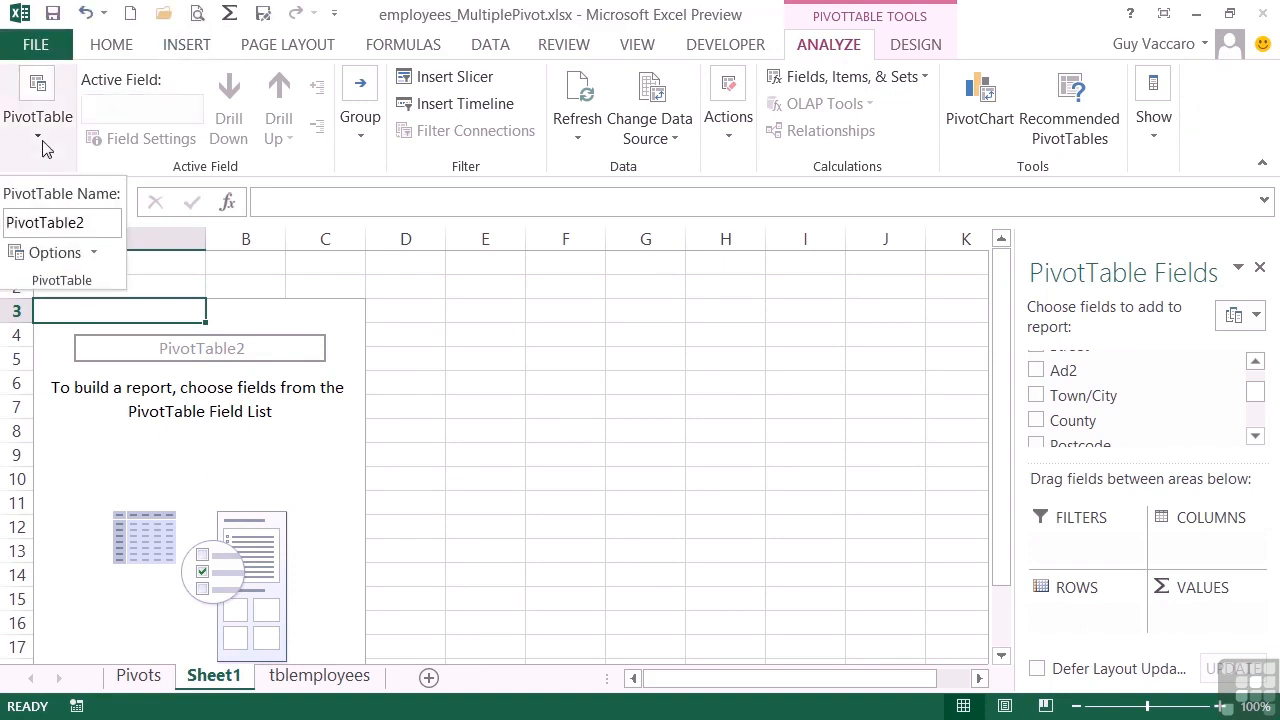
click(60, 256)
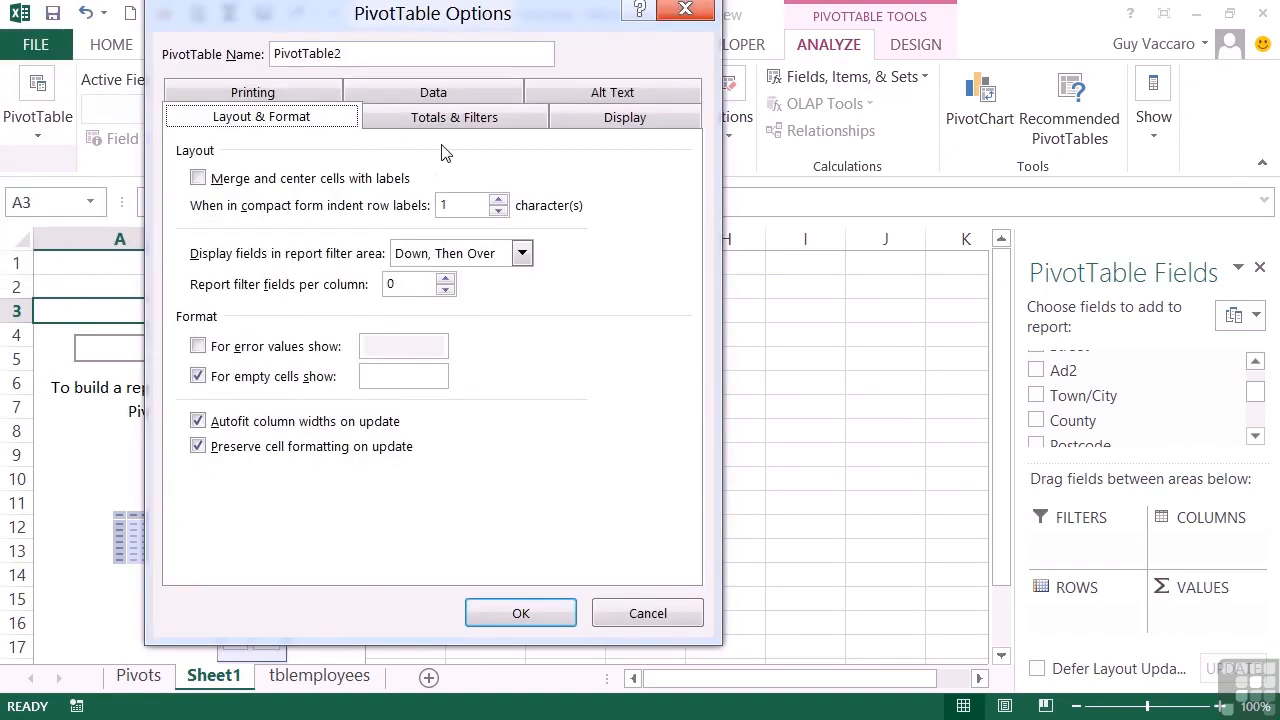
click(605, 121)
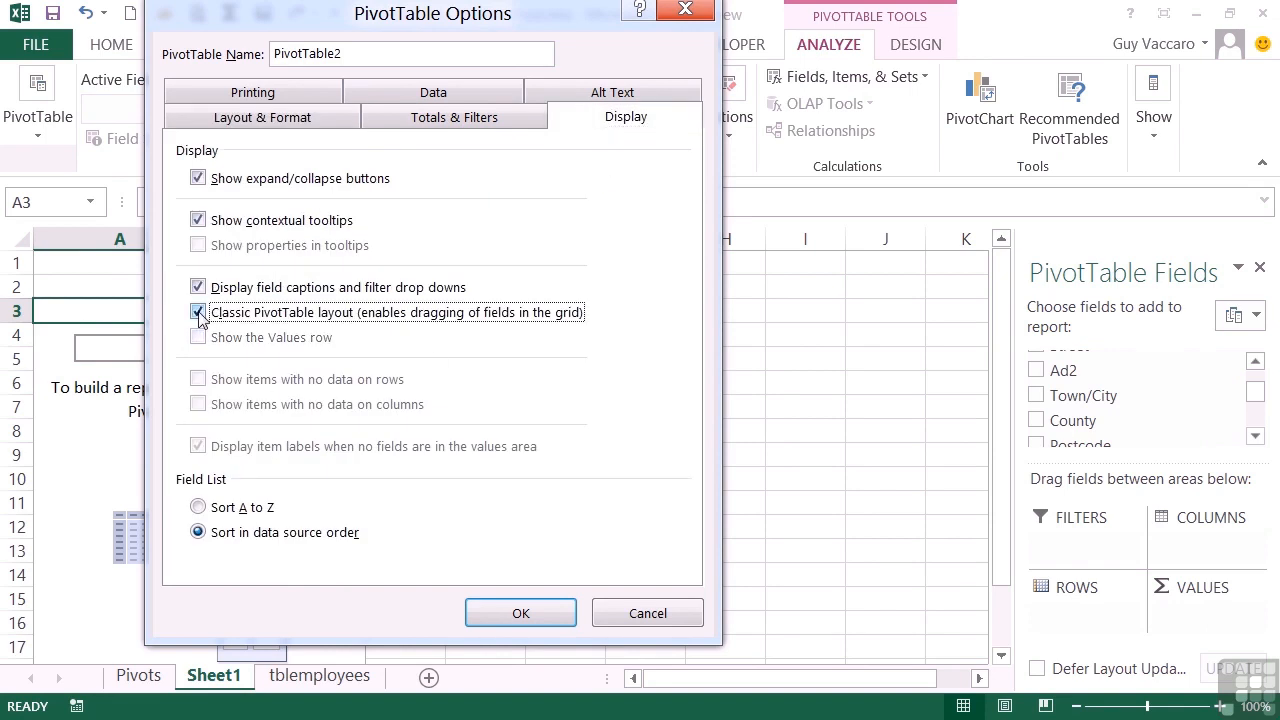
click(519, 611)
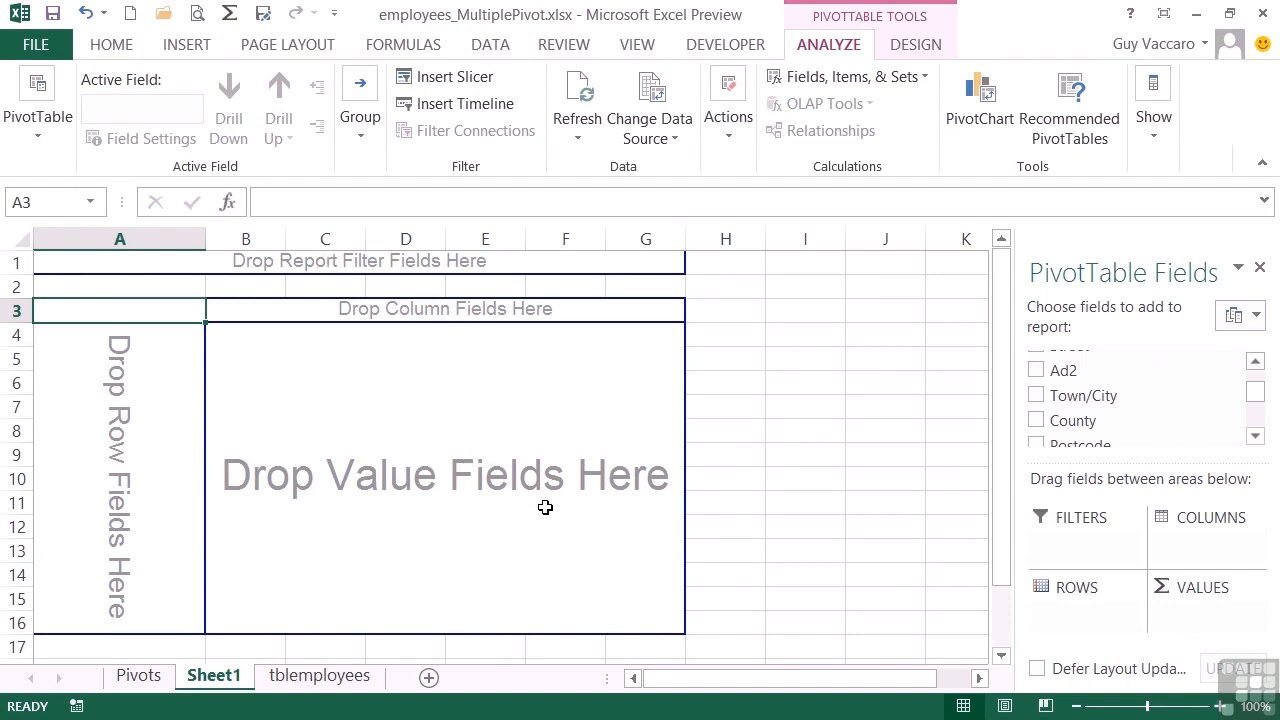
Place Town/City in the row area and Sex in the column area directly on the pivot table grid.
drag(1112, 405, 121, 390)
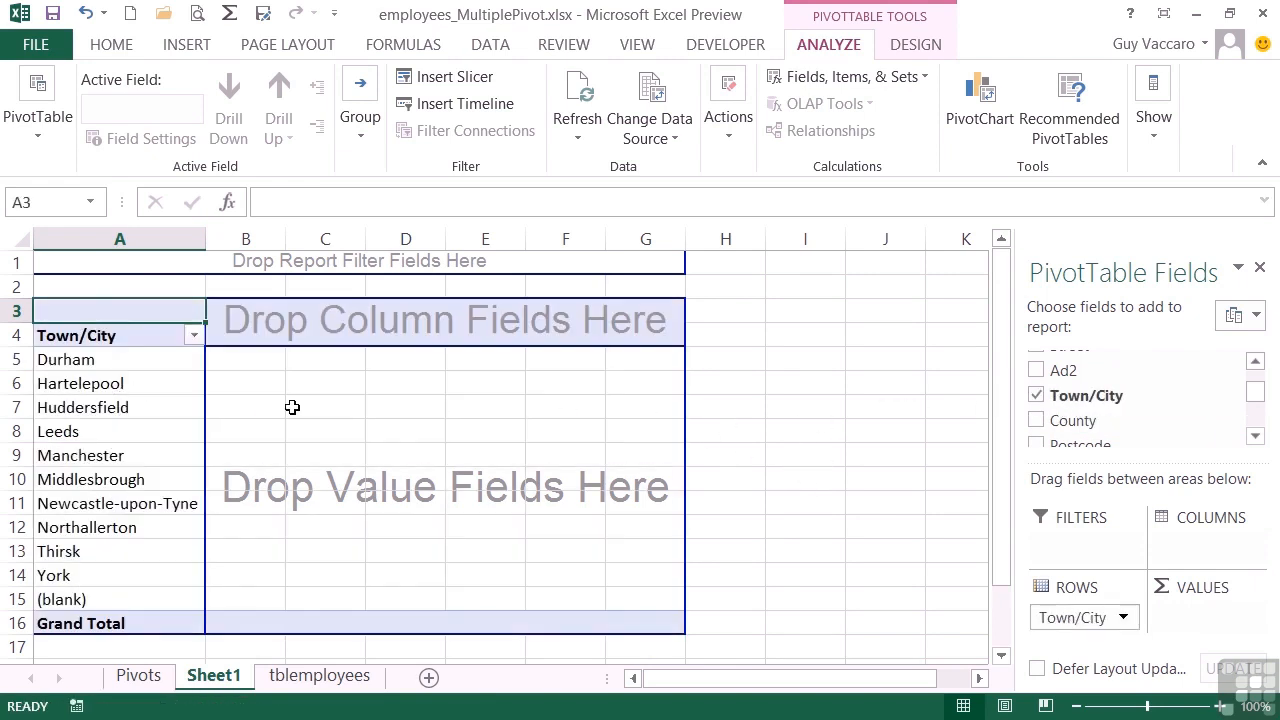
click(1256, 437)
click(1256, 437)
click(1256, 437)
click(1256, 437)
click(1256, 437)
click(1256, 437)
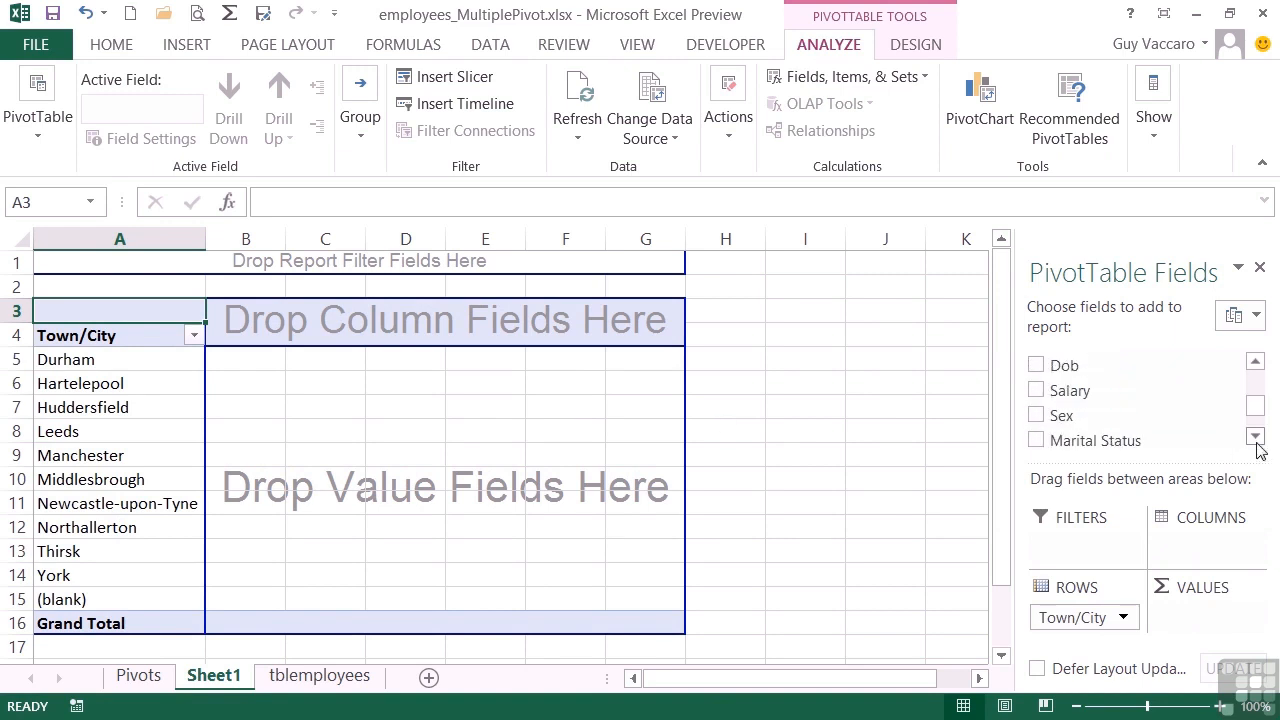
drag(1070, 415, 349, 316)
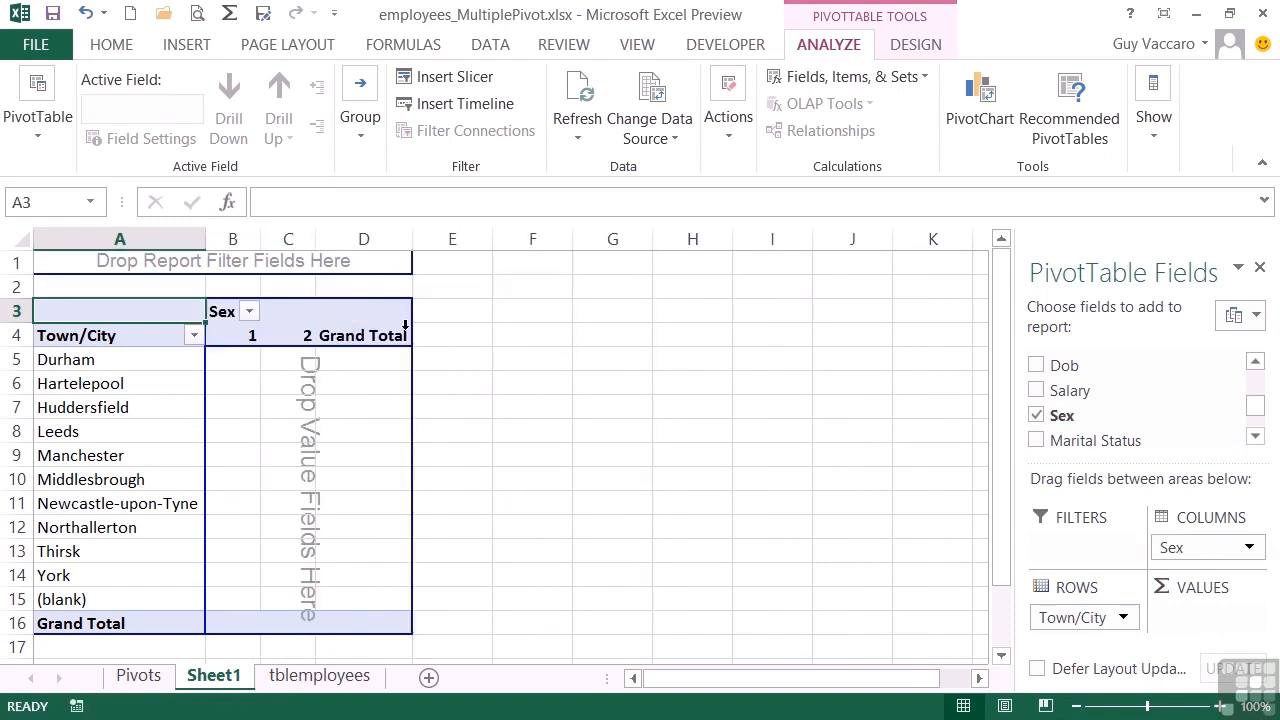
Add Salary to the pivot table's value area and summarize it by Sum.
drag(1078, 390, 290, 434)
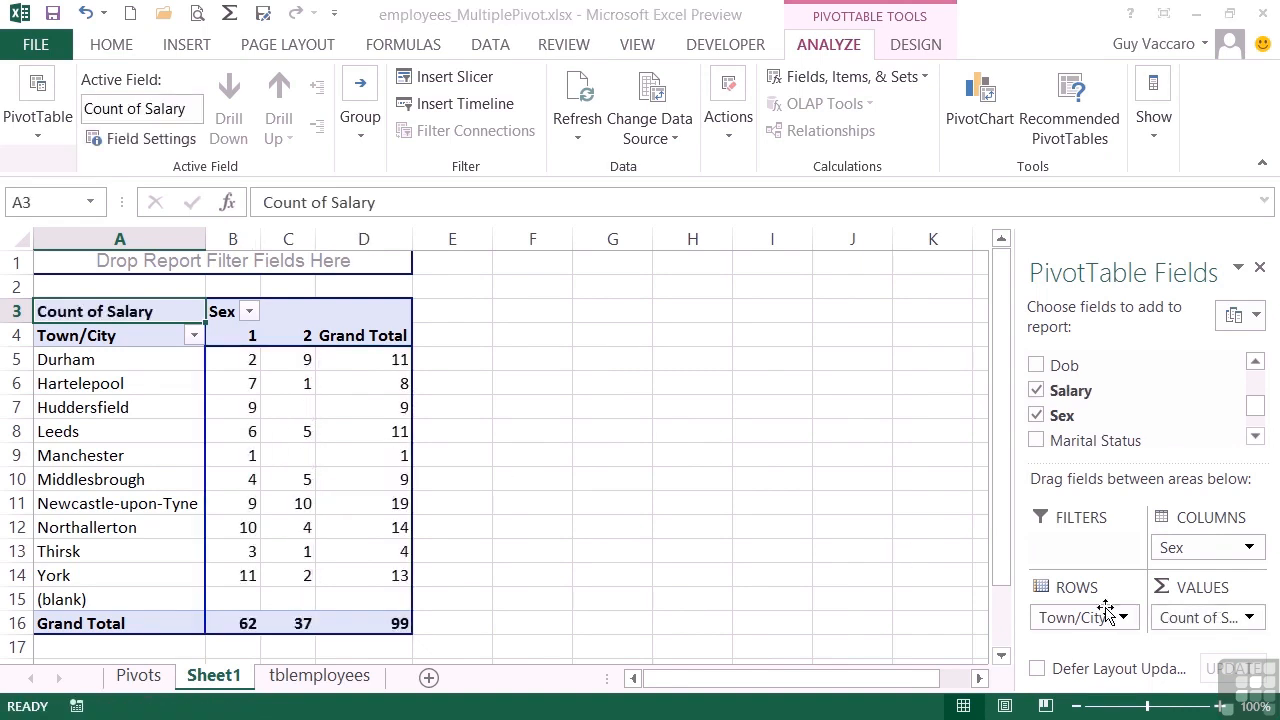
click(1248, 617)
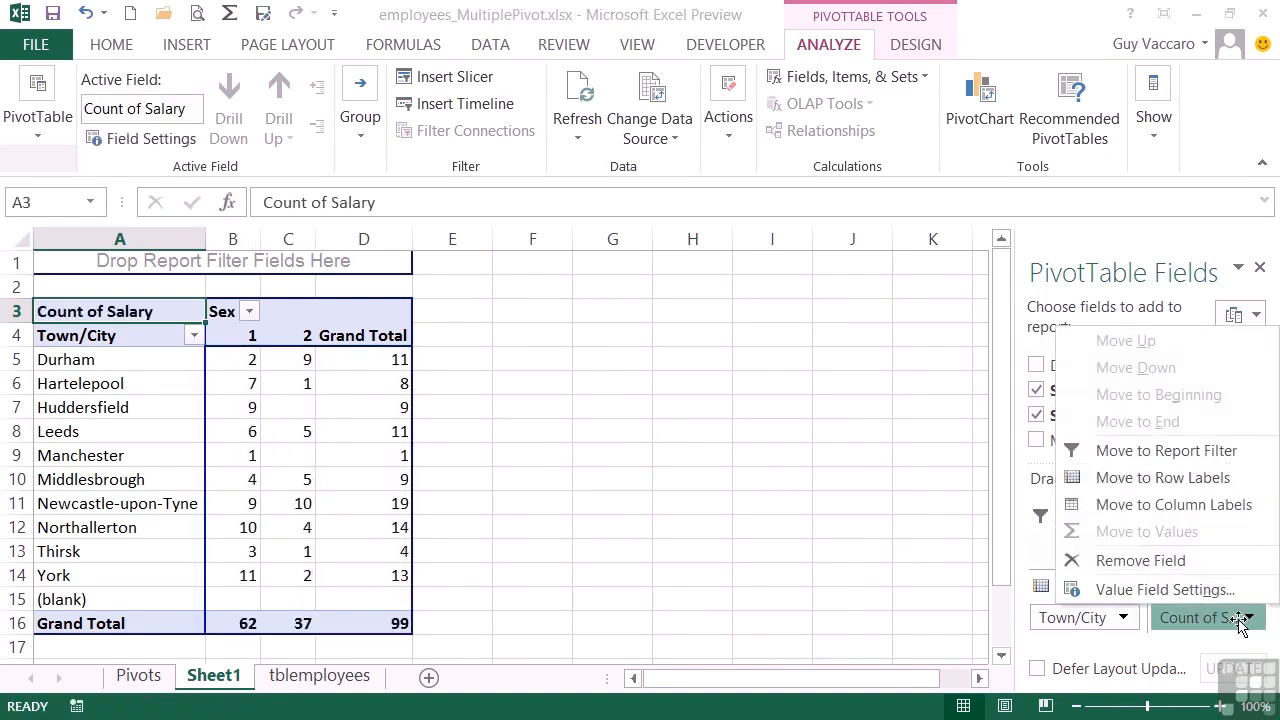
click(1158, 598)
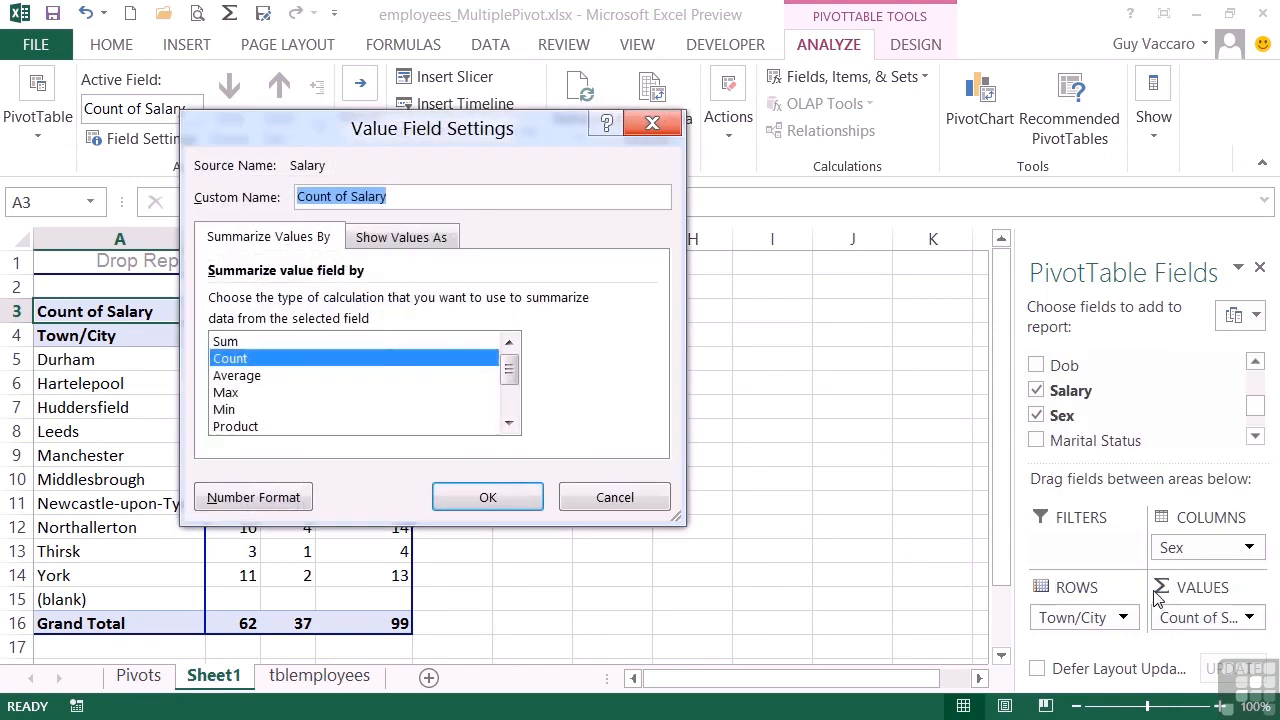
click(289, 342)
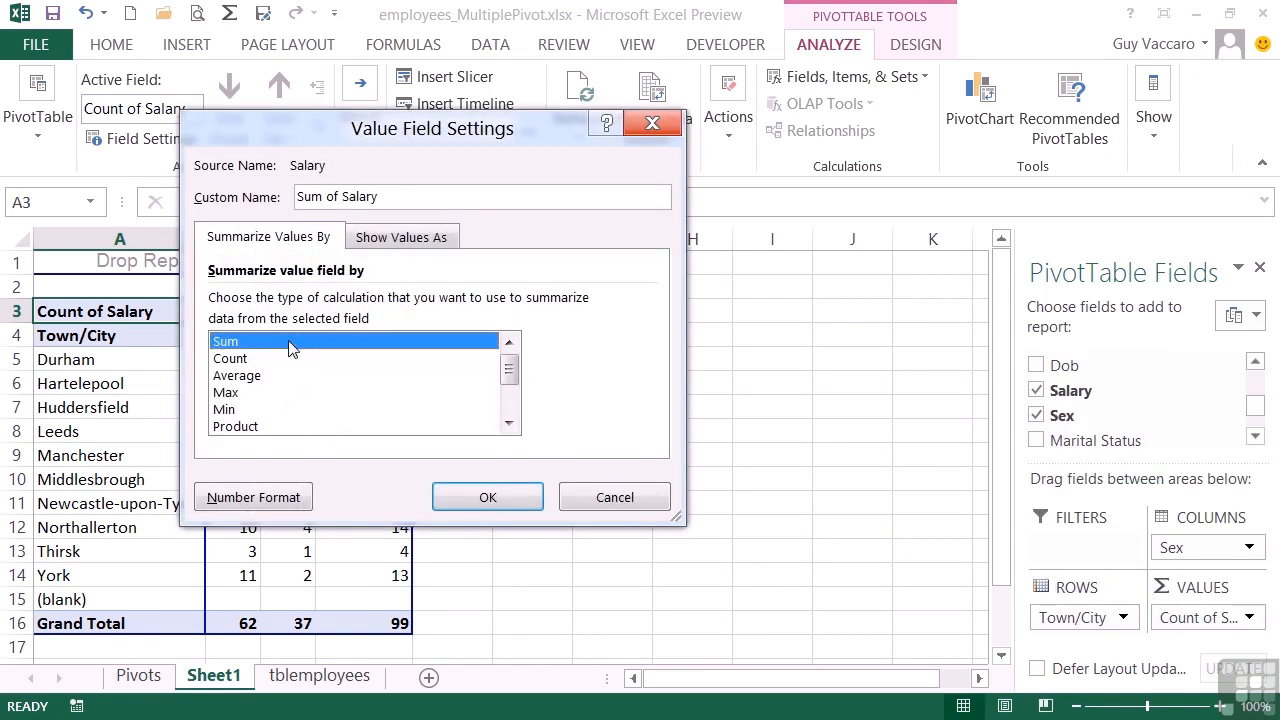
click(486, 500)
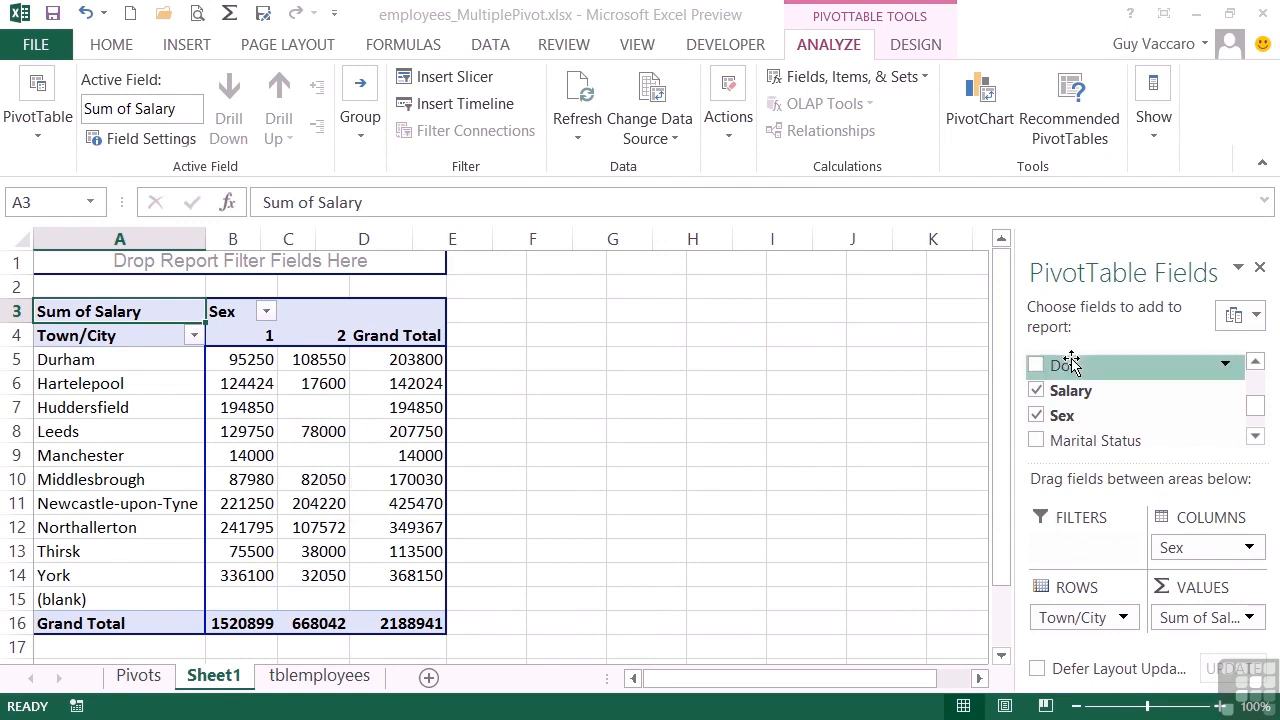
Review the classic layout setting in the pivot table's display options and leave without making changes.
mouse_move(357, 390)
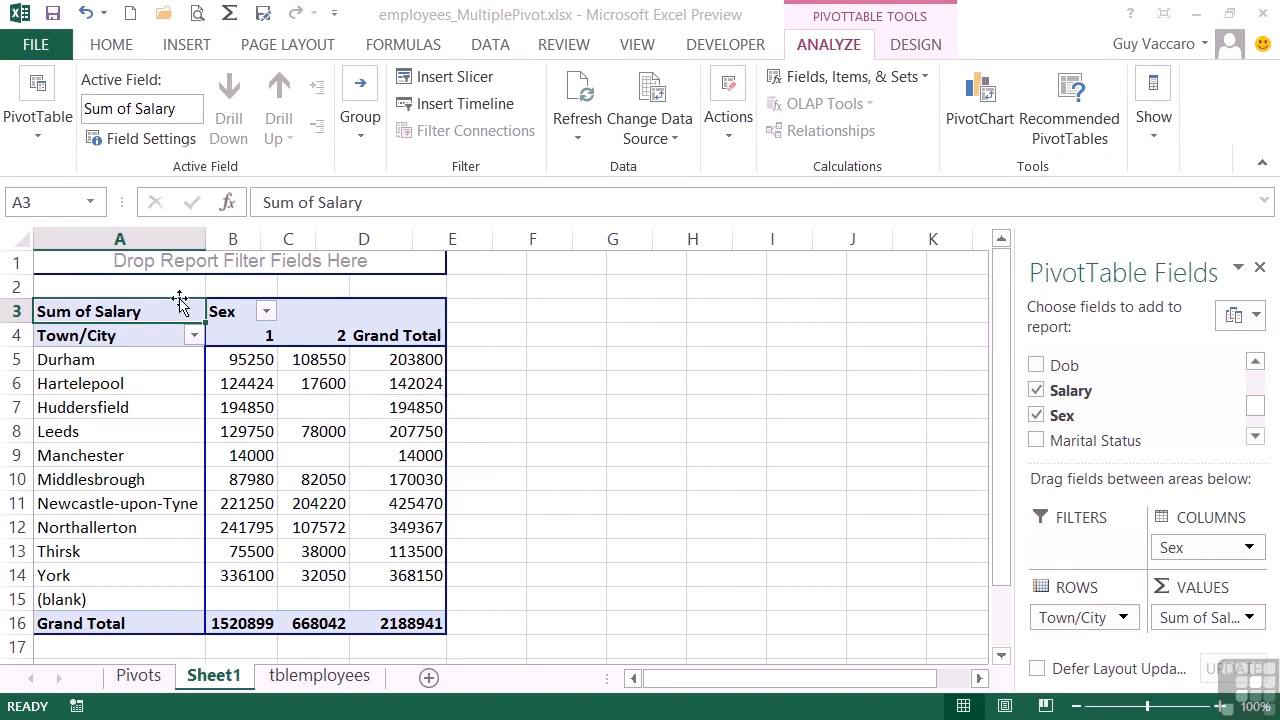
click(37, 135)
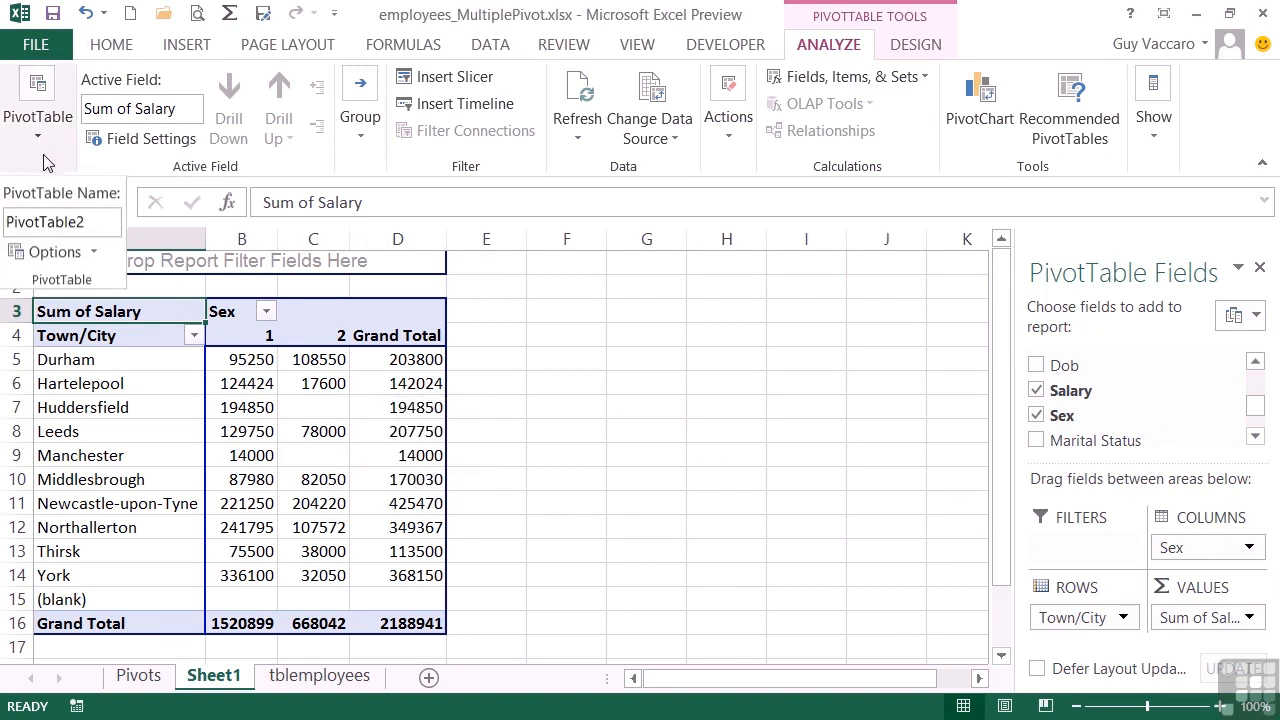
click(61, 255)
click(597, 121)
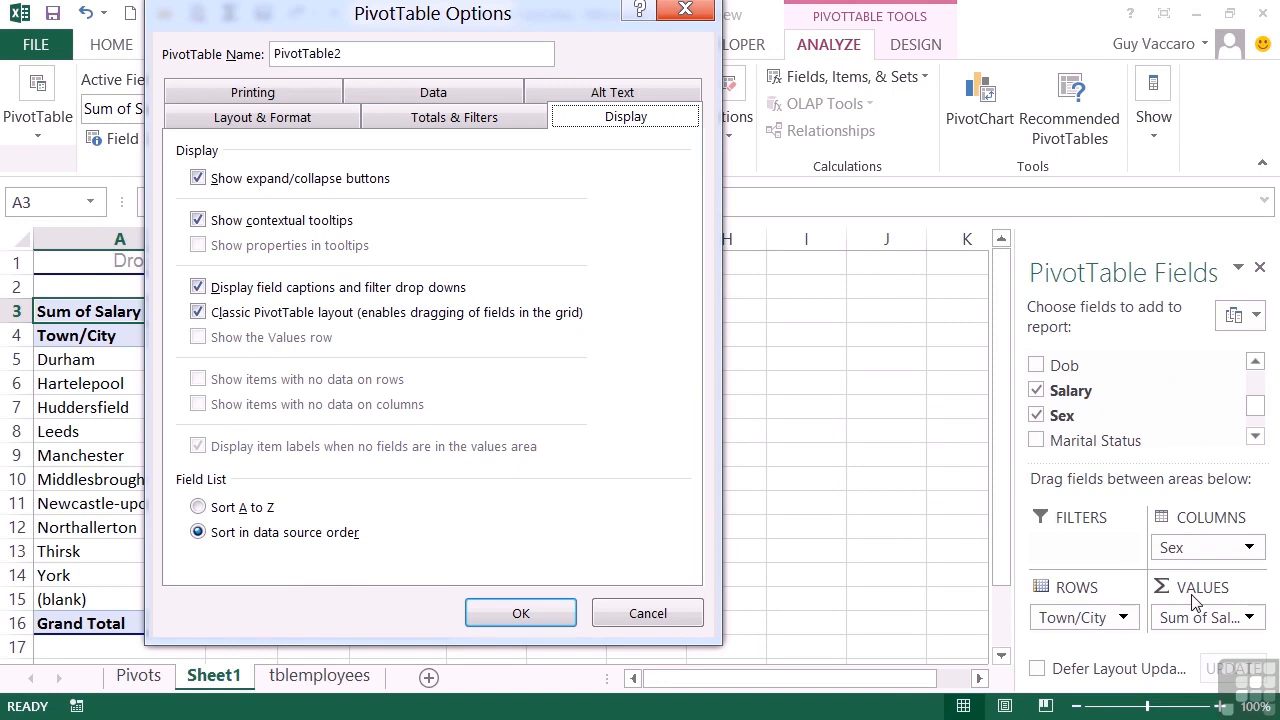
click(660, 614)
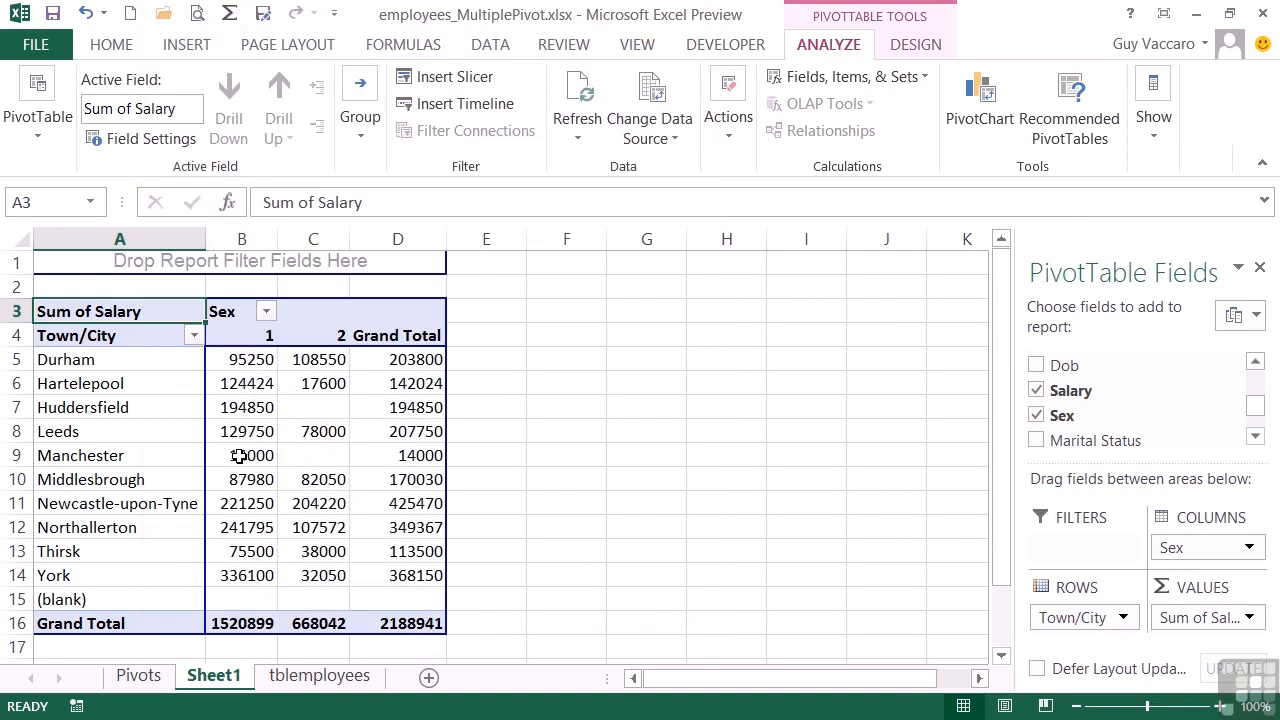